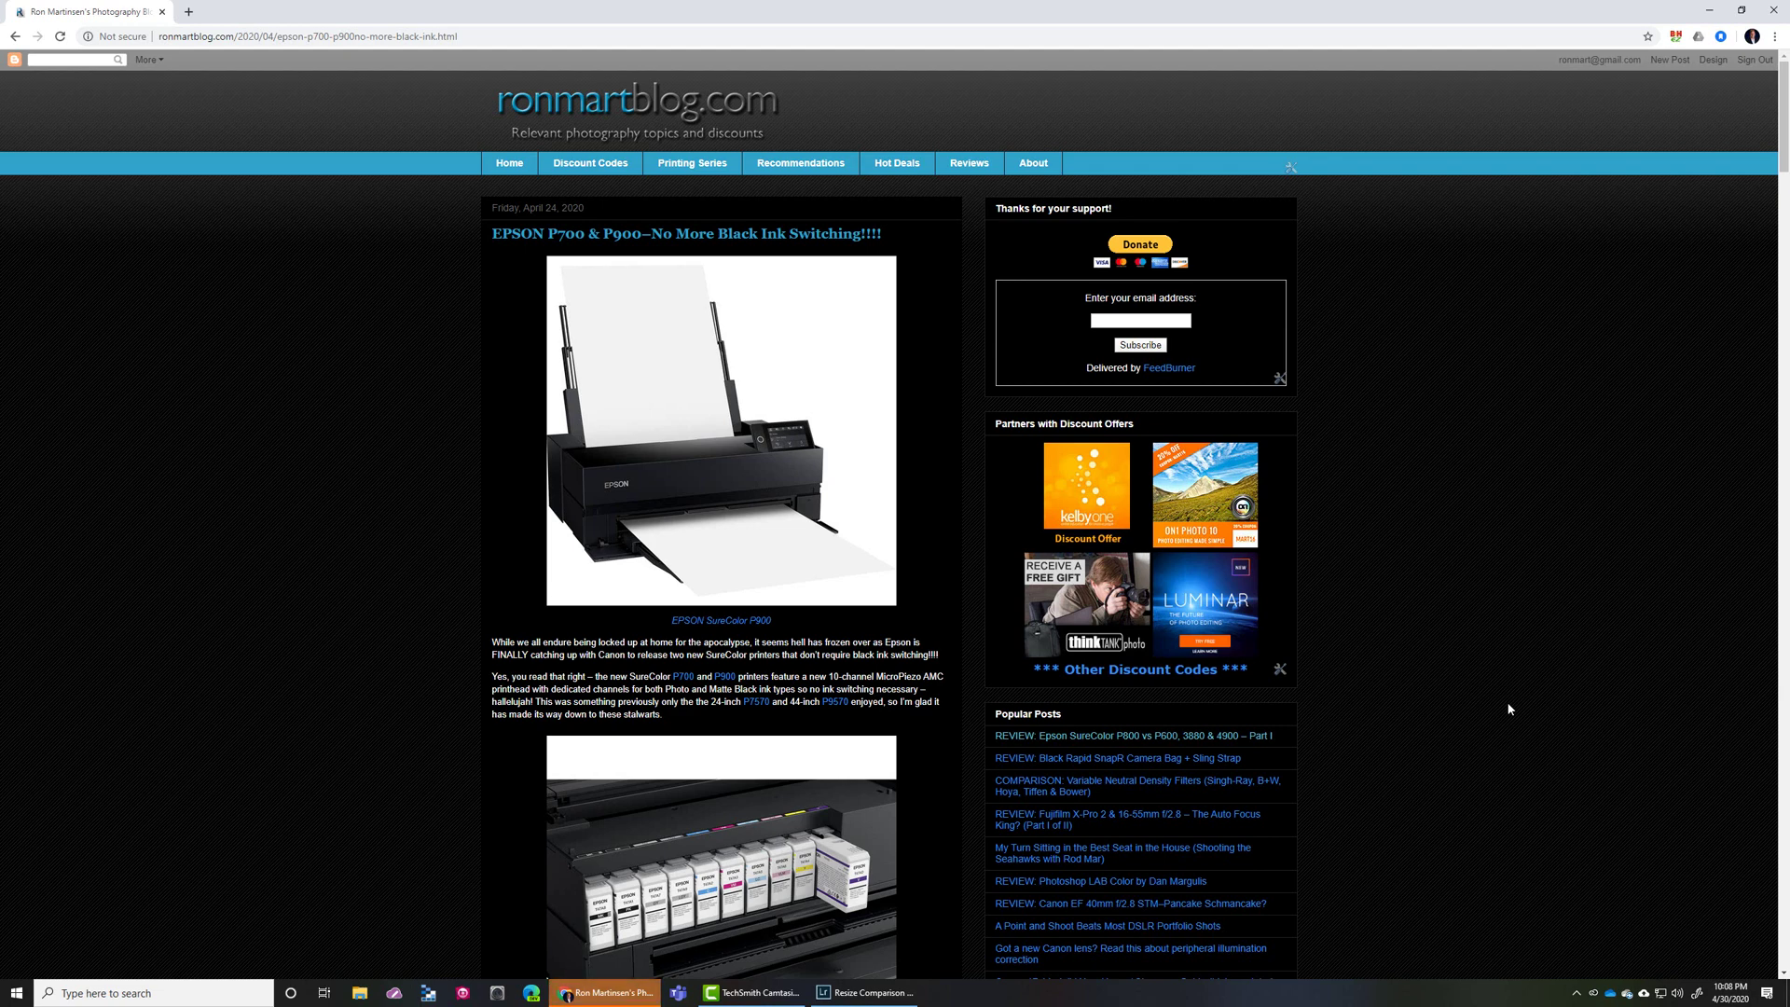
Minimize Chrome and select Bookshelf photos 6 and 7 in the Library to view their metadata
left_click(1711, 11)
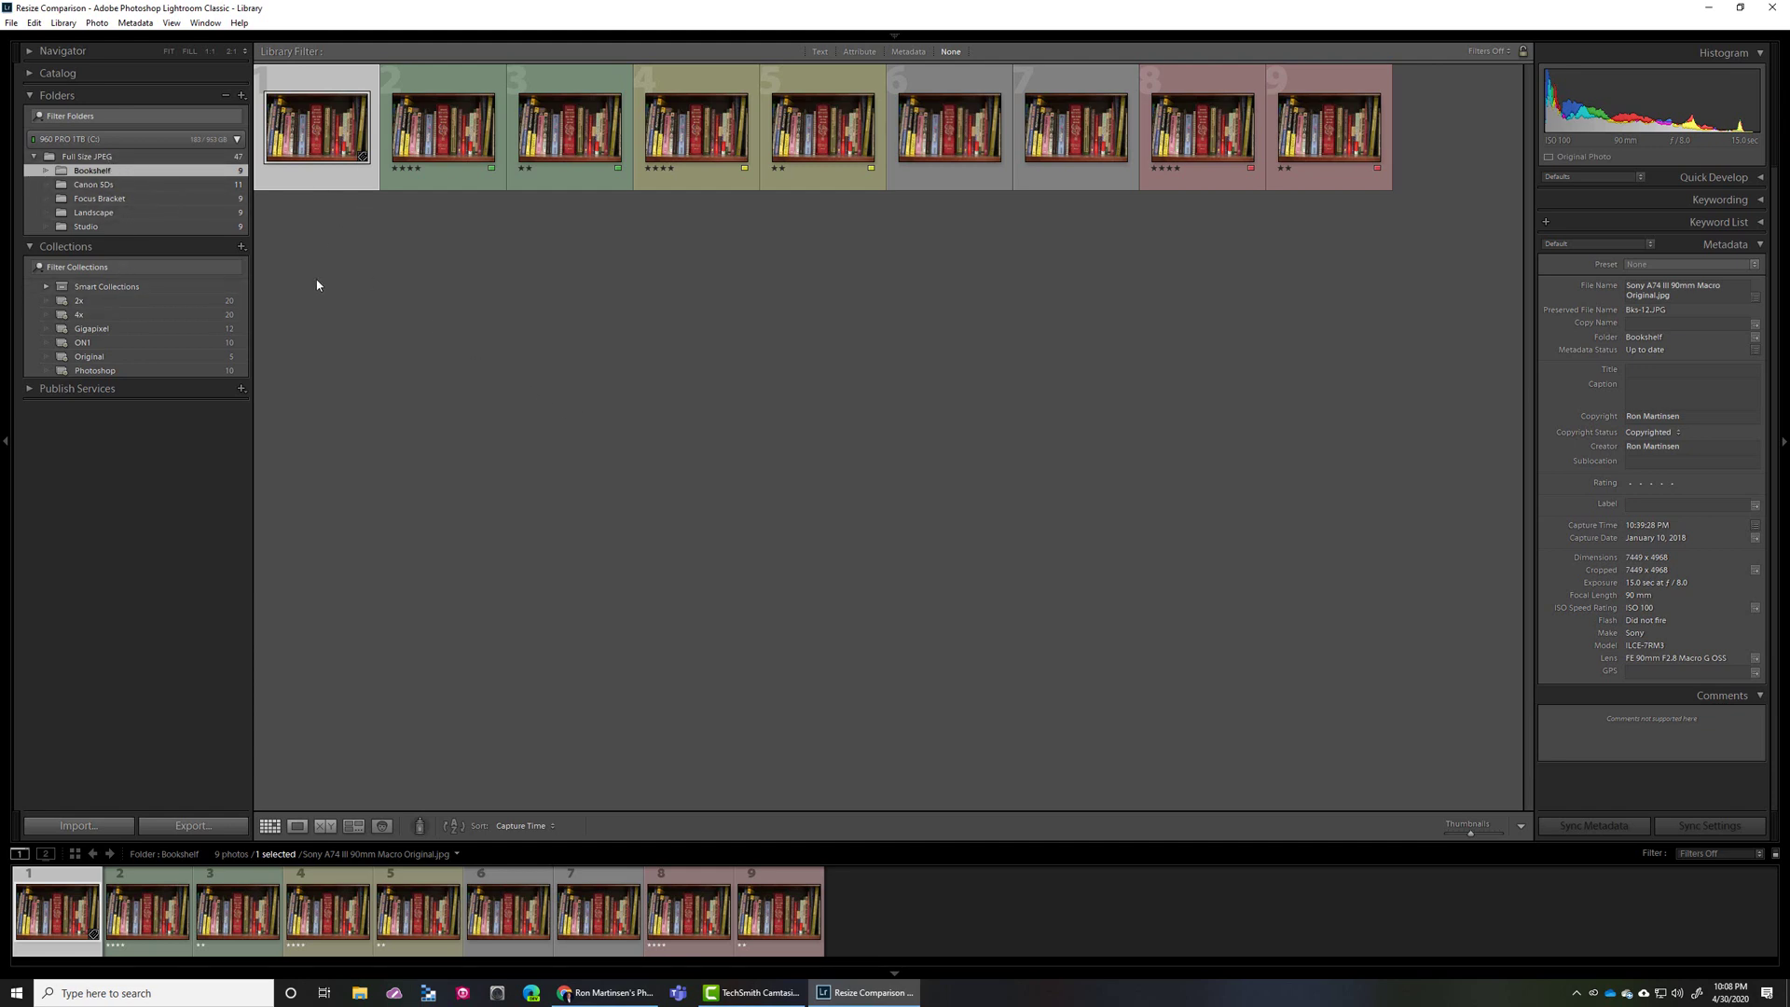
left_click(968, 163)
left_click(1108, 144)
Recheck the 50 and 25 percent photos, then browse Gigapixel, Original, ON1, Photoshop and 2x collections
left_click(953, 170)
left_click(1082, 169)
left_click(166, 330)
left_click(154, 355)
left_click(138, 346)
left_click(142, 369)
left_click(122, 343)
left_click(101, 326)
left_click(110, 304)
Open the 4x smart collection and select its first two Canon 5Ds 4x portraits
left_click(108, 317)
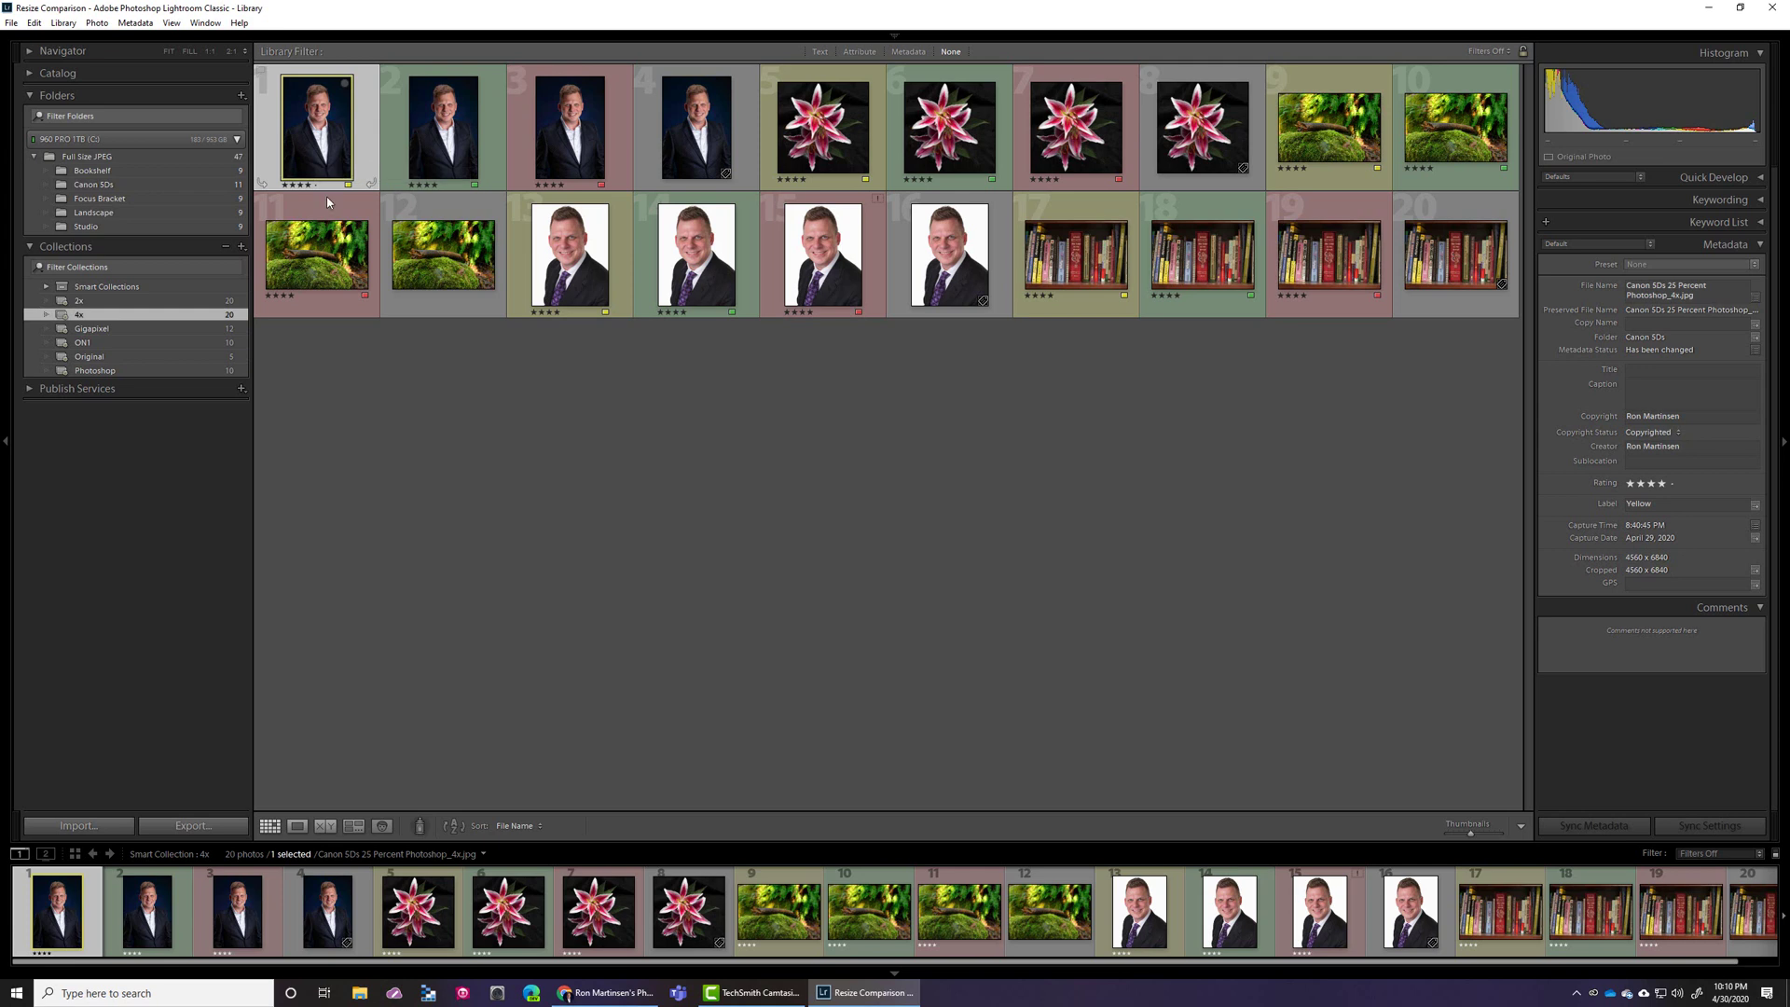
left_click(421, 314)
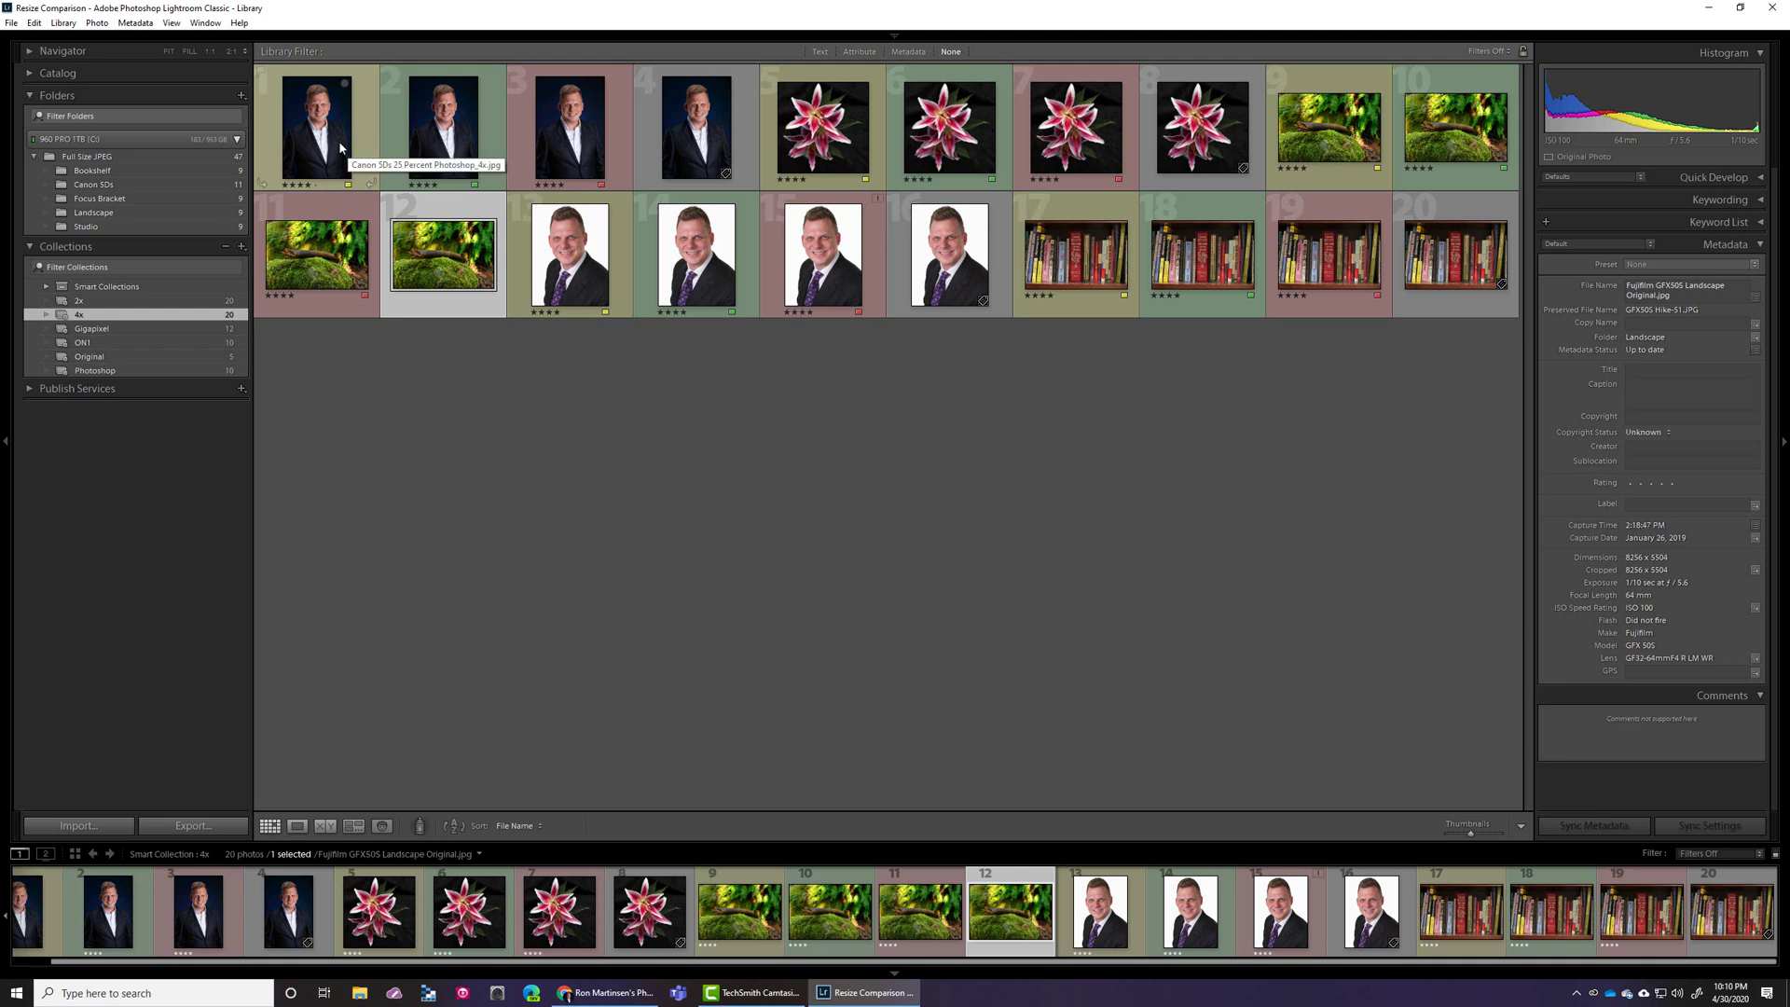
left_click(329, 146)
left_click(453, 137, "ctrl")
Review the 4x smart collection's rules in Edit Smart Collection and cancel without changes
right_click(213, 315)
left_click(253, 373)
left_click(1134, 627)
Show the Photoshop_4x and ON1_4x portraits in Compare view, zoomed to 1:1 on the eye
left_click(324, 825)
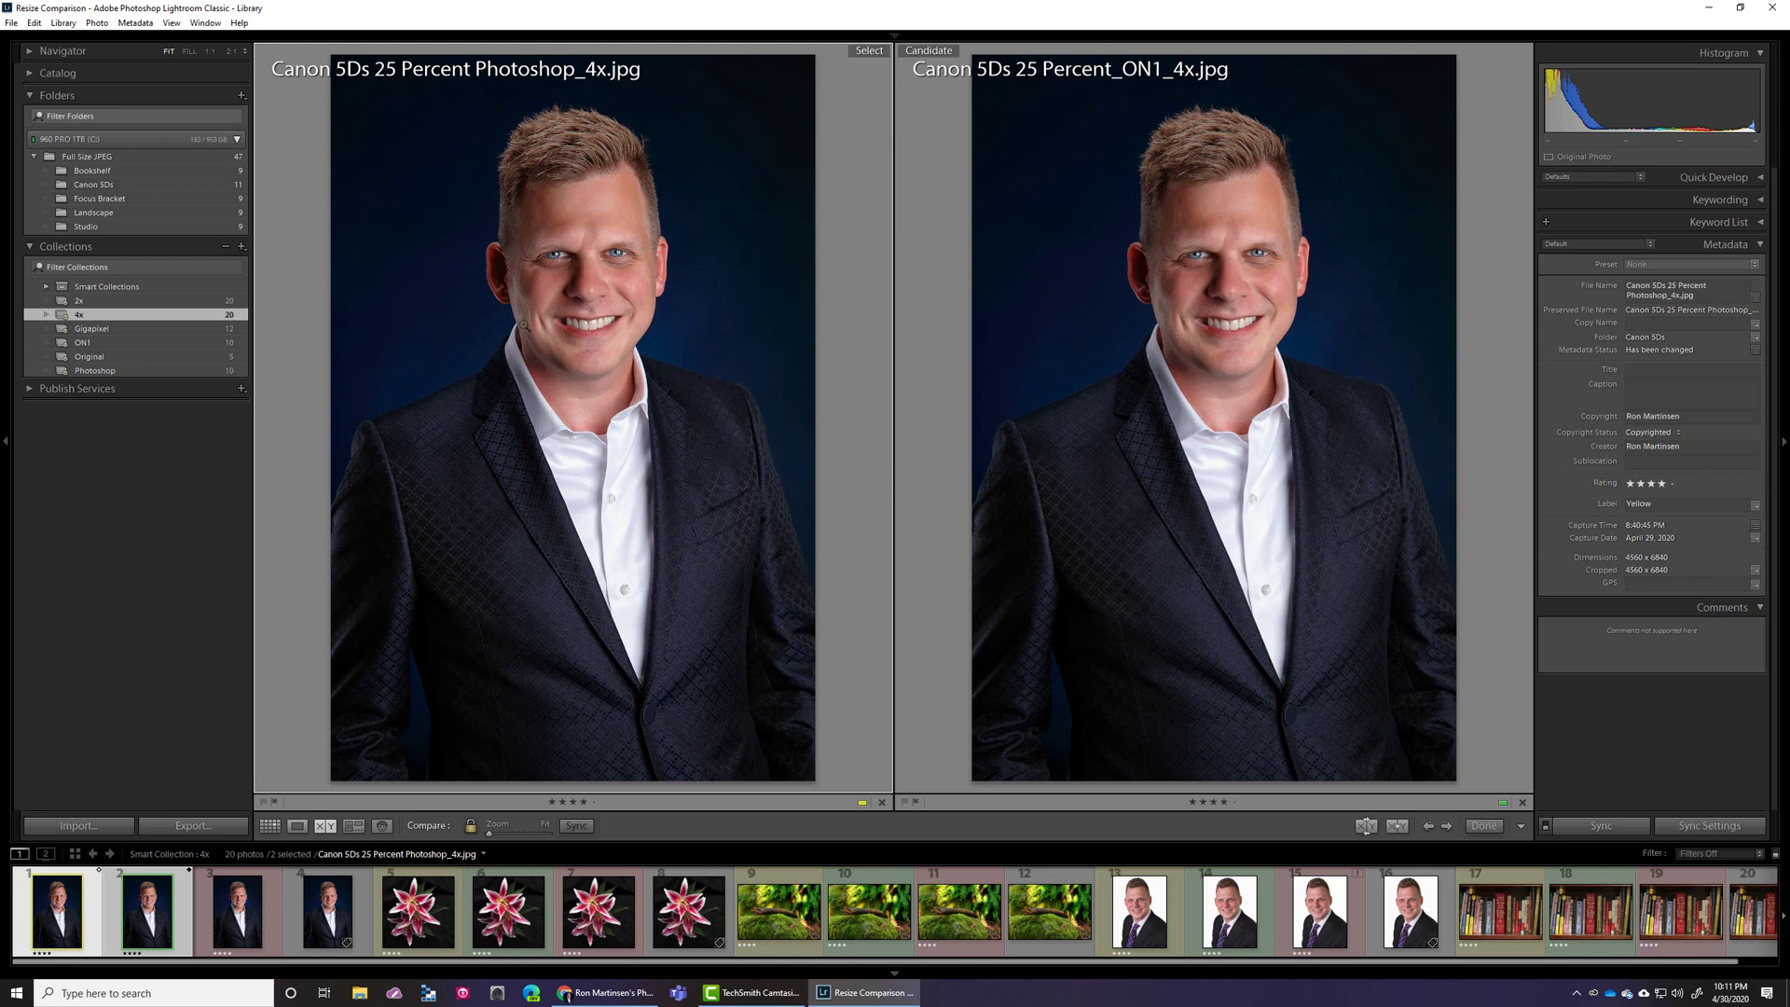
left_click(621, 250)
Recentre both 1:1 close-ups on the eye's pupil and make the ON1 candidate active
mouse_move(543, 412)
left_mouse_down()
mouse_move(606, 466)
mouse_move(569, 480)
mouse_move(520, 420)
left_mouse_up()
left_click(1149, 464)
left_click(1124, 497)
left_click(1122, 497)
Pan both portraits over the mouth, chin, suit fabric, shirt button, collar and lapel
left_click_drag(609, 674, 626, 411)
left_click_drag(634, 709, 640, 372)
left_click_drag(653, 662, 647, 289)
left_click_drag(532, 552, 479, 466)
left_click_drag(546, 549, 625, 485)
left_click_drag(603, 646, 915, 451)
left_click_drag(771, 512, 1016, 553)
left_click_drag(570, 534, 1023, 480)
left_click_drag(643, 399, 550, 612)
left_click_drag(669, 431, 550, 699)
left_click_drag(519, 491, 636, 810)
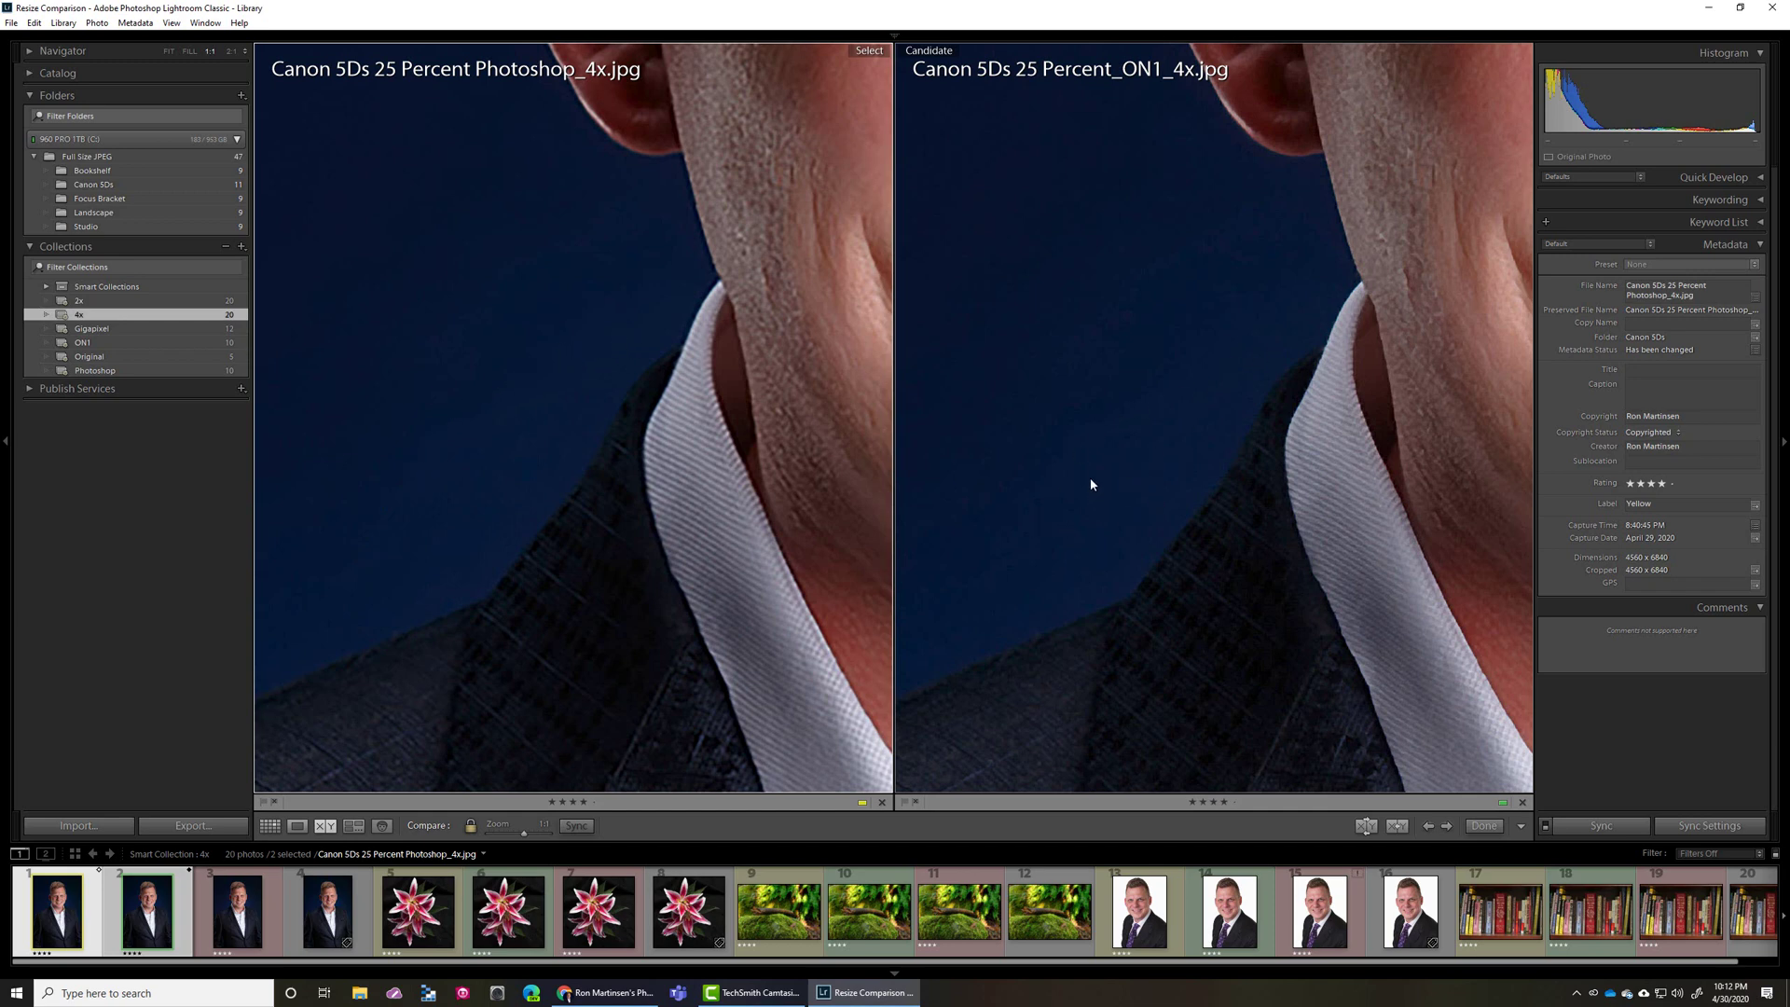
Pan both portraits across the ear, hairline and forehead, ending on the eyes and nose
left_click_drag(490, 405, 523, 759)
left_click_drag(439, 523, 291, 623)
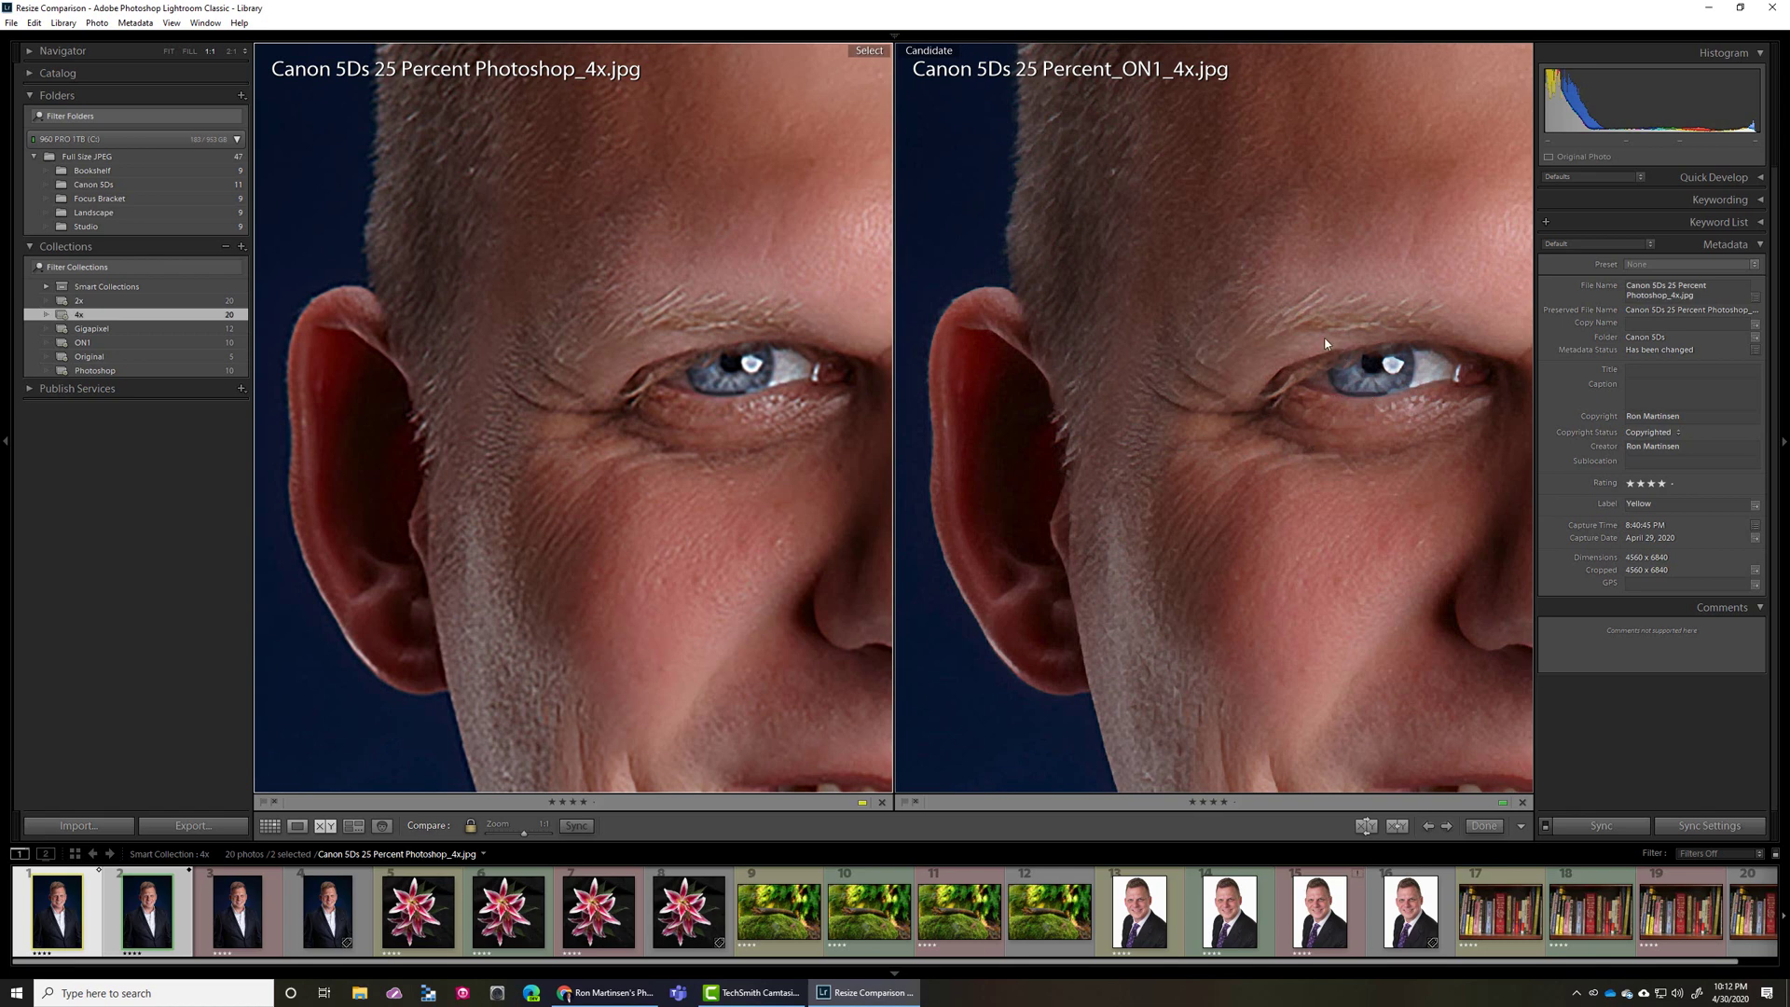
left_click_drag(484, 328, 628, 519)
left_click_drag(587, 351, 472, 519)
left_click_drag(603, 416, 467, 299)
left_click_drag(619, 471, 486, 387)
Load the Gigapixel 4x portrait as candidate and compare at 1:1 around the ear, eye and forehead
left_click(1001, 522)
left_click(236, 921)
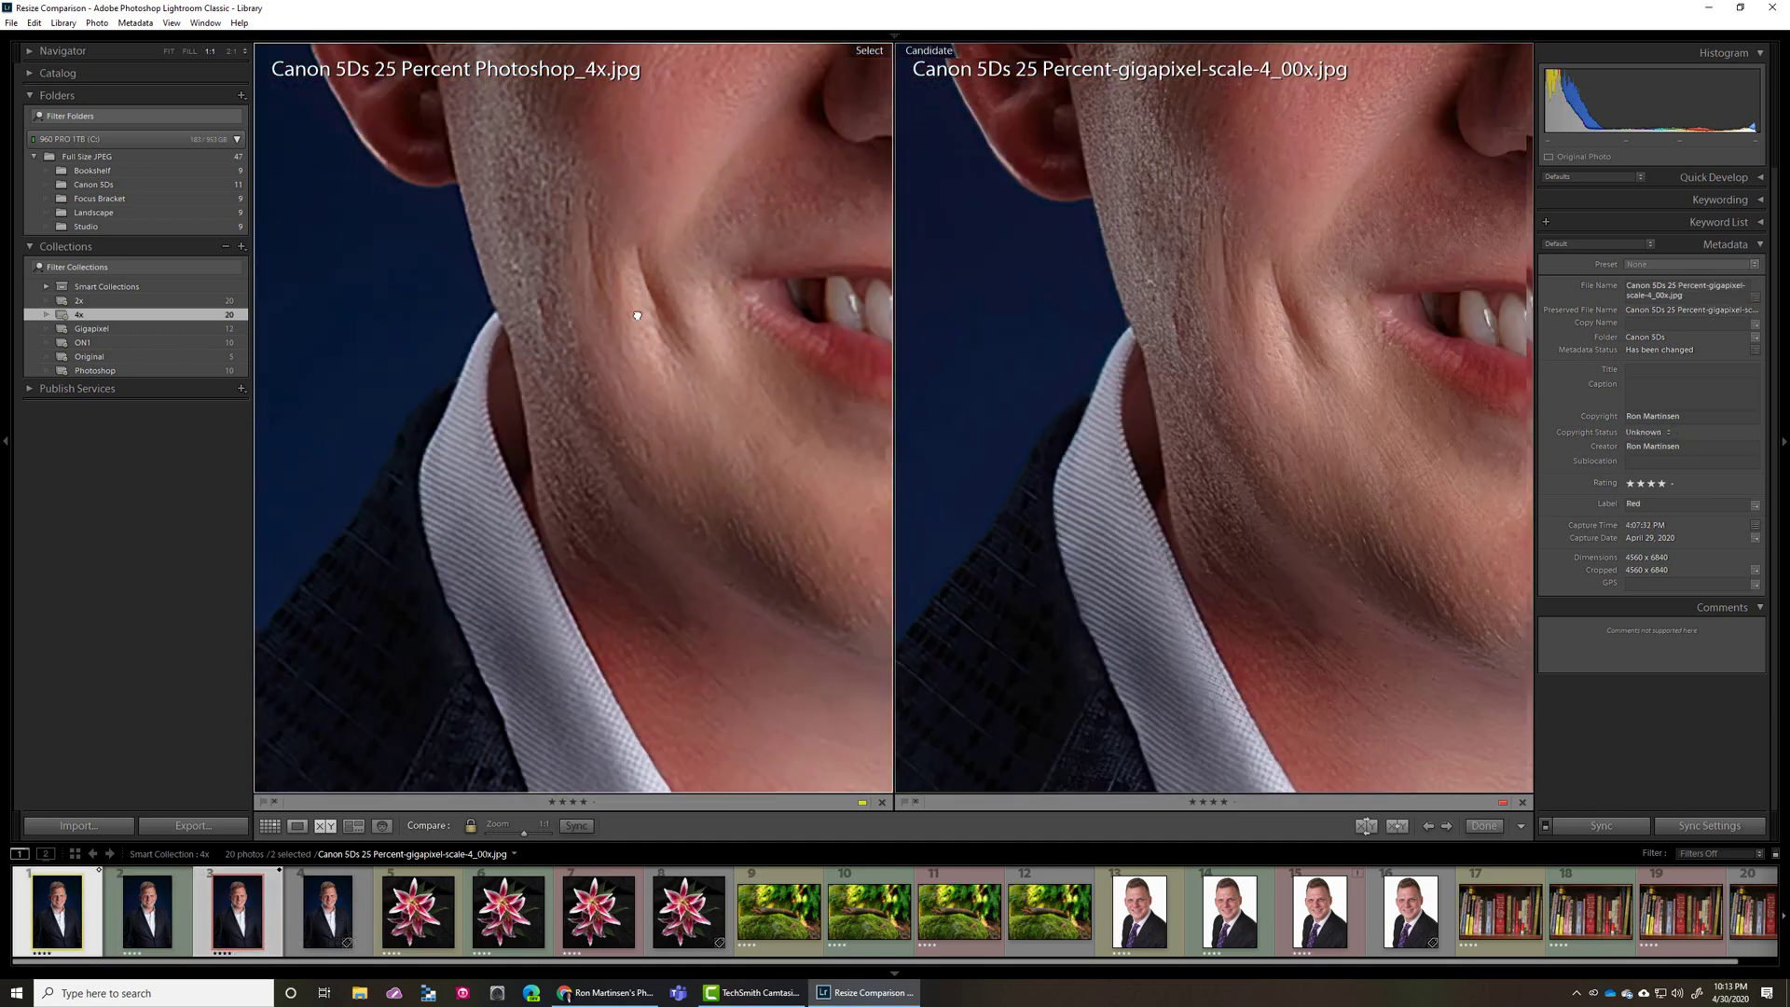
left_click_drag(638, 315, 403, 776)
left_click(451, 620)
left_click_drag(591, 364, 603, 495)
left_click(1123, 325)
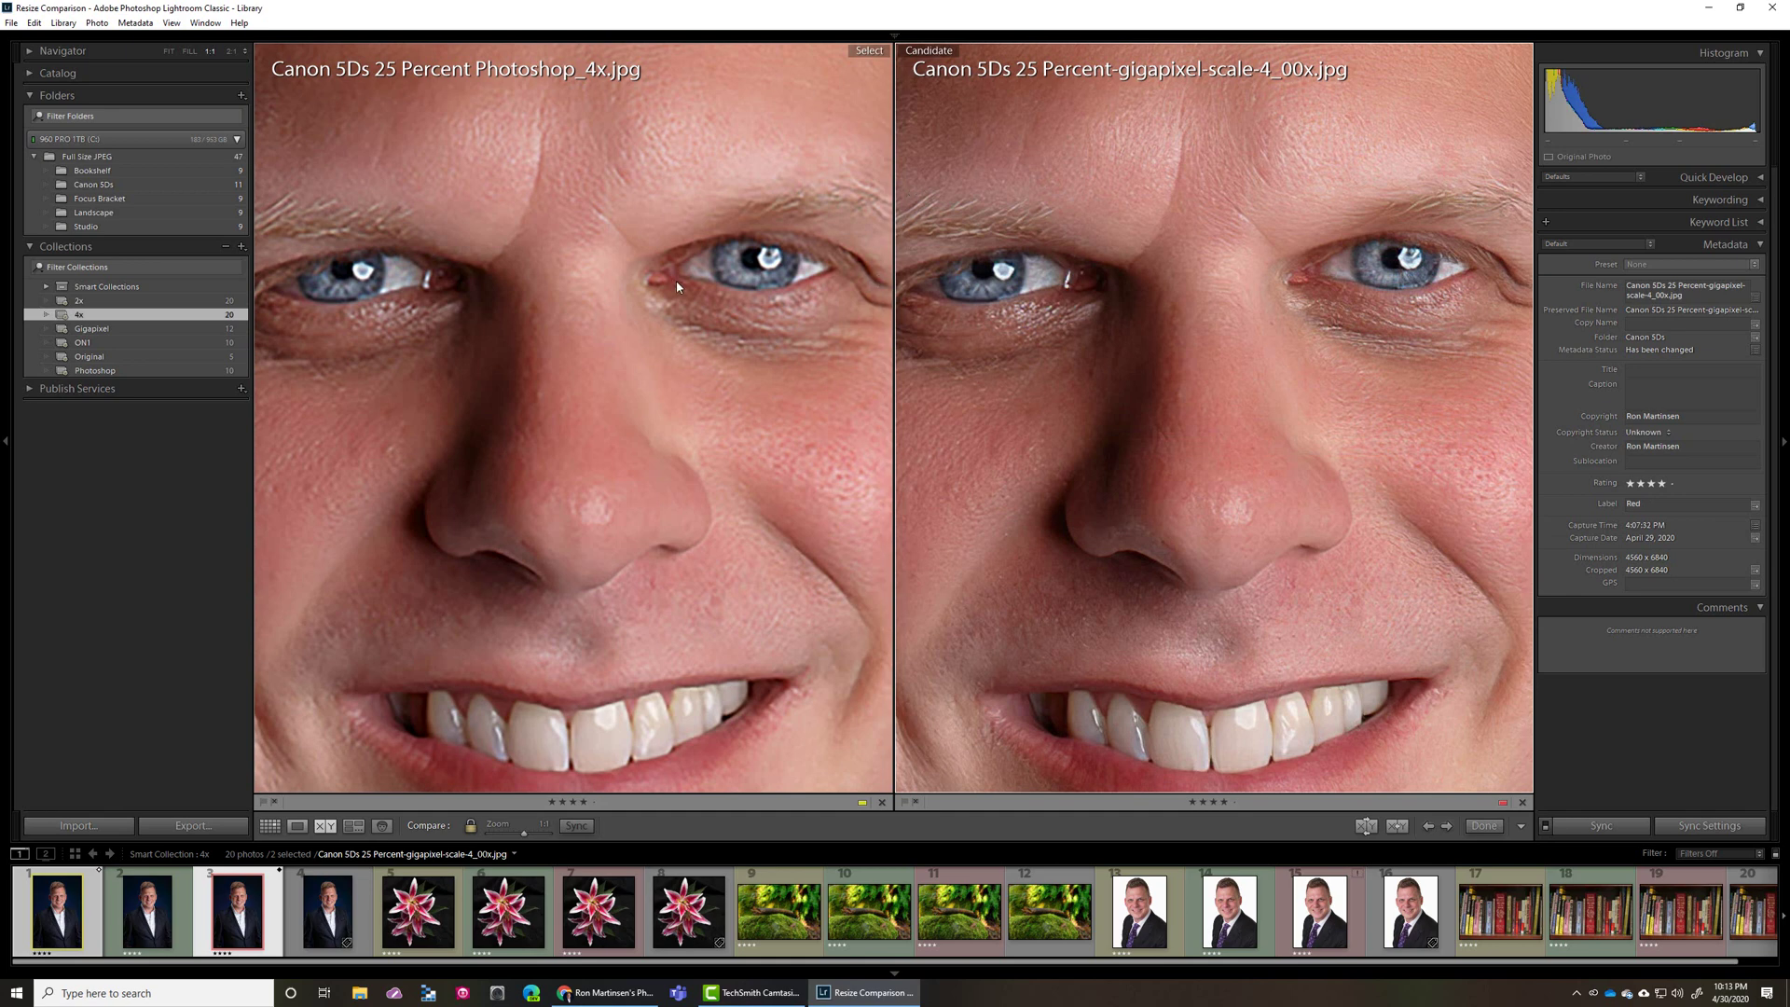
left_click_drag(758, 218, 497, 406)
Toggle both portraits to Fit and back to 1:1 on the eye
left_click(527, 484)
left_click(602, 258)
left_click_drag(618, 278, 539, 436)
Put the Canon 5Ds Original in the Select pane and compare it around the eye and nose
left_click(332, 902)
left_click_drag(653, 486, 985, 185)
left_click_drag(585, 330, 655, 426)
left_click_drag(839, 252, 655, 474)
left_click_drag(530, 268, 470, 312)
left_click_drag(523, 213, 427, 452)
left_click_drag(571, 316, 560, 332)
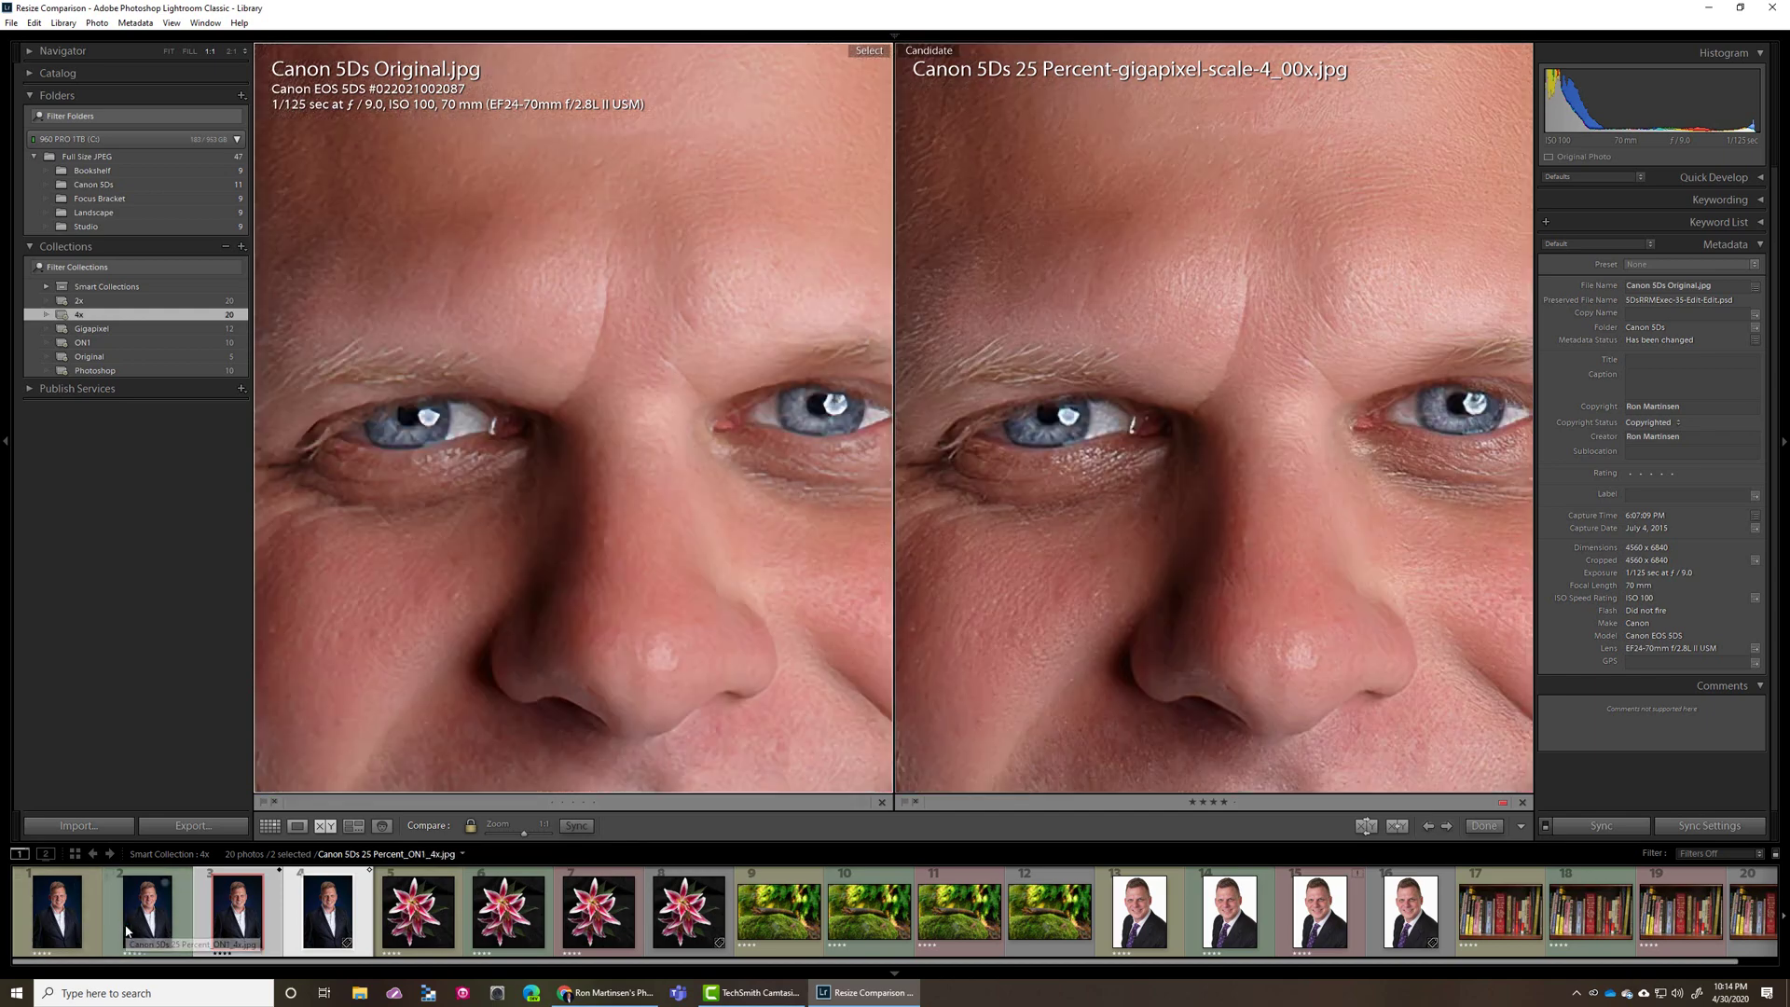
Put the ON1 4x portrait in Select and compare the eye, ear, cheek, mouth and chin
left_click(127, 930)
left_click_drag(599, 472, 304, 475)
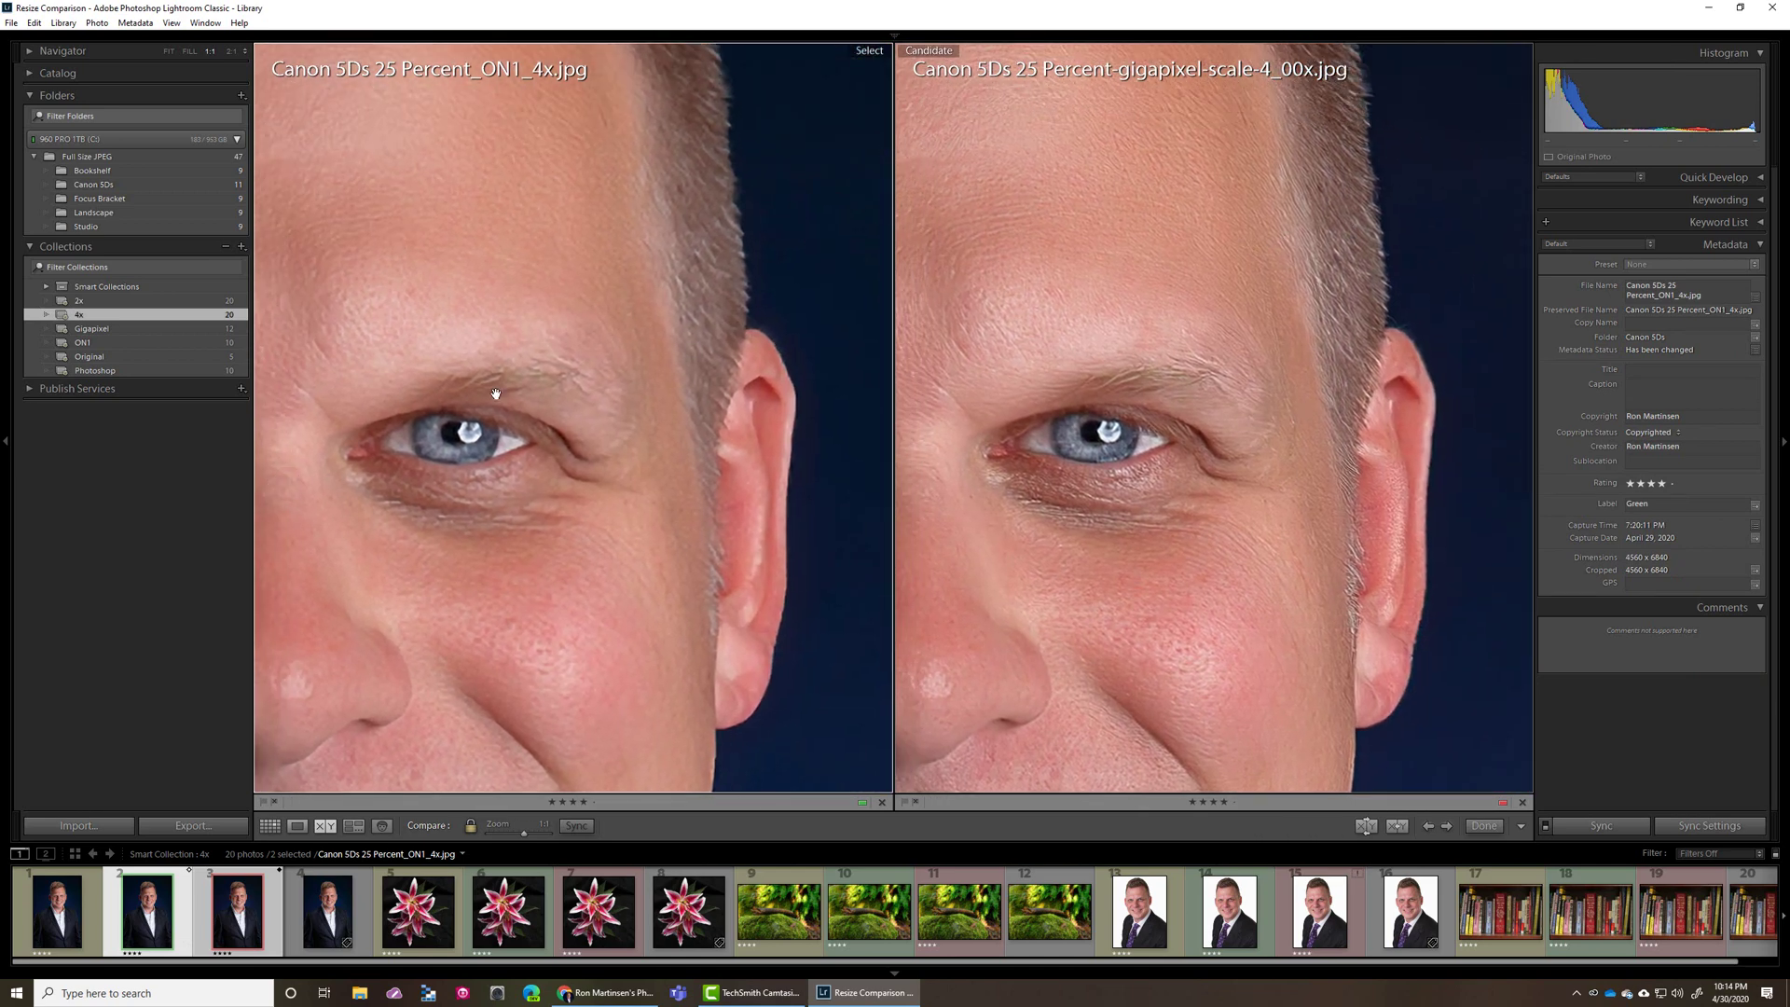
left_click_drag(487, 614, 499, 167)
left_click_drag(583, 611, 957, 563)
Examine the collar, dark jacket fabric and shoulder edge against the background on both
left_click_drag(454, 476, 254, 417)
left_click_drag(703, 416, 359, 332)
left_click_drag(727, 272, 632, 545)
left_click_drag(535, 372, 1558, 512)
left_click_drag(472, 559, 1011, 568)
Zoom both portraits out to Fit and bring the lily photo into the comparison
left_click(517, 651)
left_click(407, 916)
left_click(926, 734)
Put the ON1 lily in Select, zoom to 1:1, and pan over petals to the stamens and pistil
left_click(506, 923)
left_click(524, 340)
left_click_drag(578, 323, 496, 699)
left_click_drag(673, 471, 752, 316)
mouse_move(615, 464)
left_mouse_down()
mouse_move(636, 337)
mouse_move(552, 386)
mouse_move(536, 490)
mouse_move(601, 454)
left_mouse_up()
Load the Gigapixel lily, swap Select and Candidate, and compare upper petals and stamens at 1:1
left_click(597, 916)
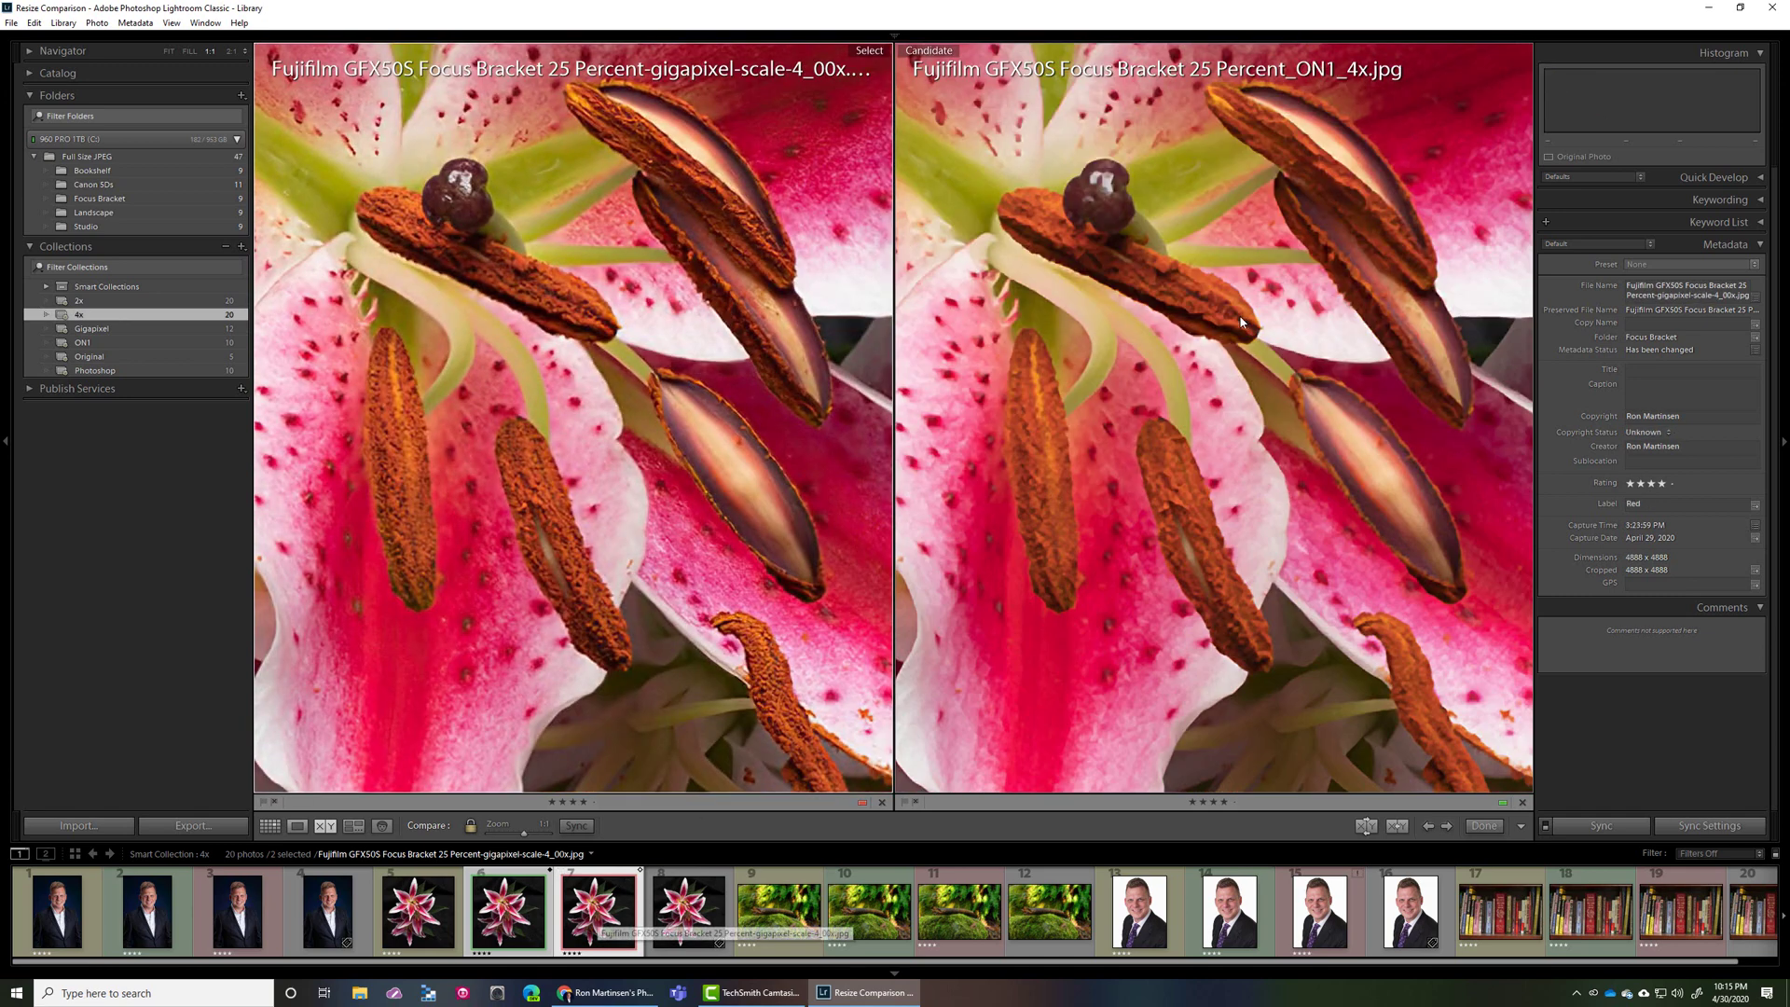
left_click(1365, 826)
left_click_drag(603, 281, 601, 367)
left_click_drag(722, 248, 561, 223)
left_click_drag(557, 335, 674, 277)
left_click_drag(644, 367, 634, 428)
Make the eighth photo the Select image and compare the stamens and lower flower
left_click(693, 925)
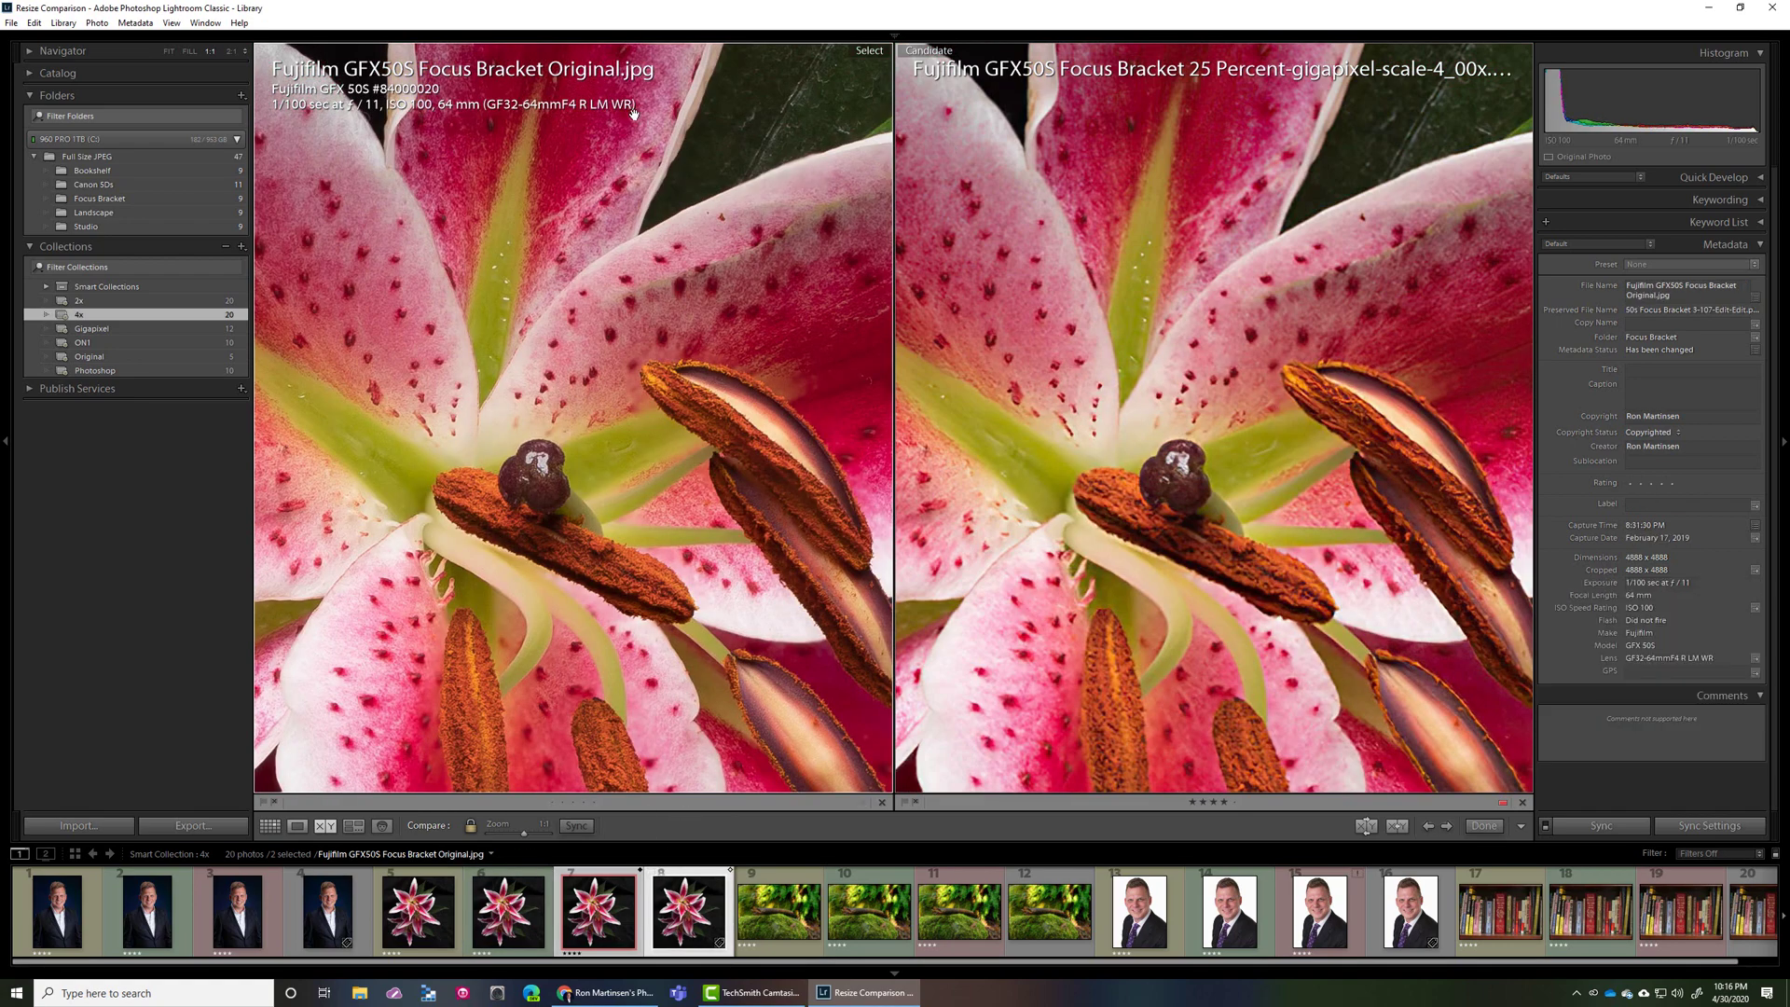
left_click_drag(770, 486, 674, 350)
left_click_drag(644, 582, 969, 709)
Pair the Photoshop 4x and ON1 4x landscapes and pan to the log's left end
left_click(781, 918)
left_click(874, 912)
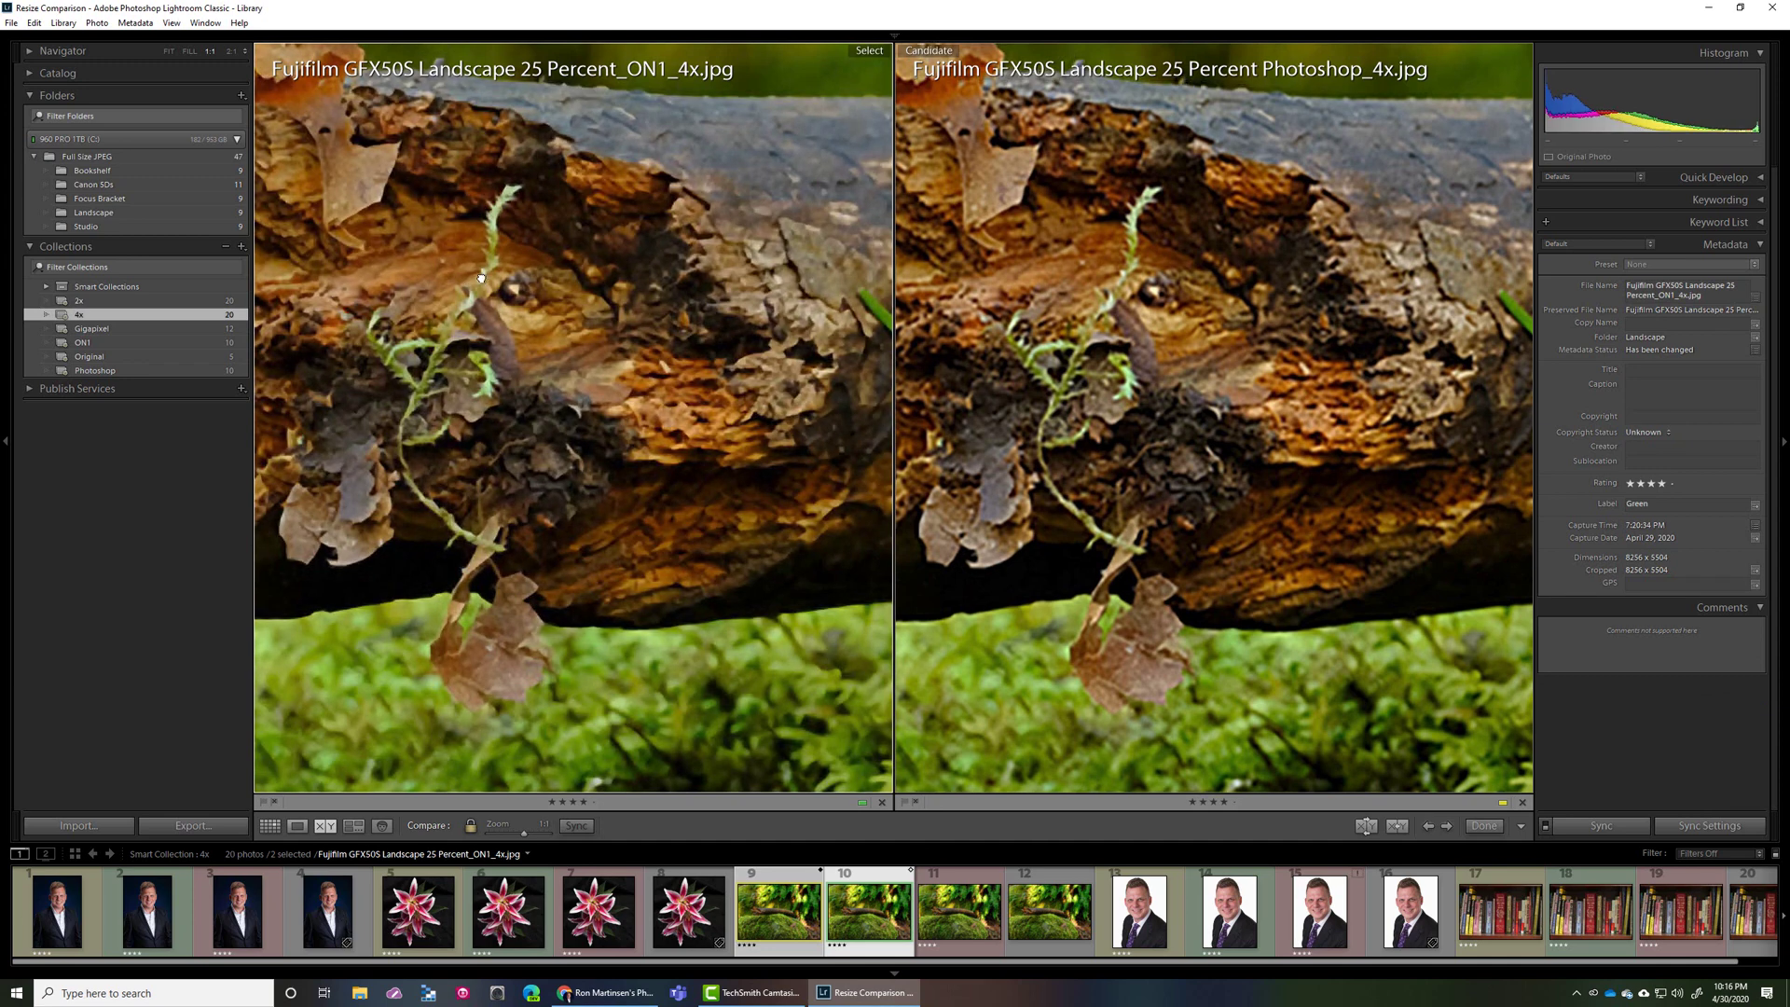
left_click_drag(481, 277, 515, 336)
left_click_drag(426, 321, 389, 378)
Pan both close-ups along the log to the vine, top leaf and mossy trunk
left_click_drag(730, 252, 254, 246)
left_click_drag(606, 311, 627, 208)
left_click_drag(591, 395, 643, 384)
left_click_drag(537, 440, 688, 355)
mouse_move(541, 325)
left_mouse_down()
mouse_move(569, 419)
mouse_move(588, 359)
mouse_move(565, 334)
mouse_move(651, 377)
mouse_move(548, 403)
mouse_move(551, 350)
left_mouse_up()
left_click_drag(660, 342, 736, 396)
left_click_drag(690, 626, 728, 634)
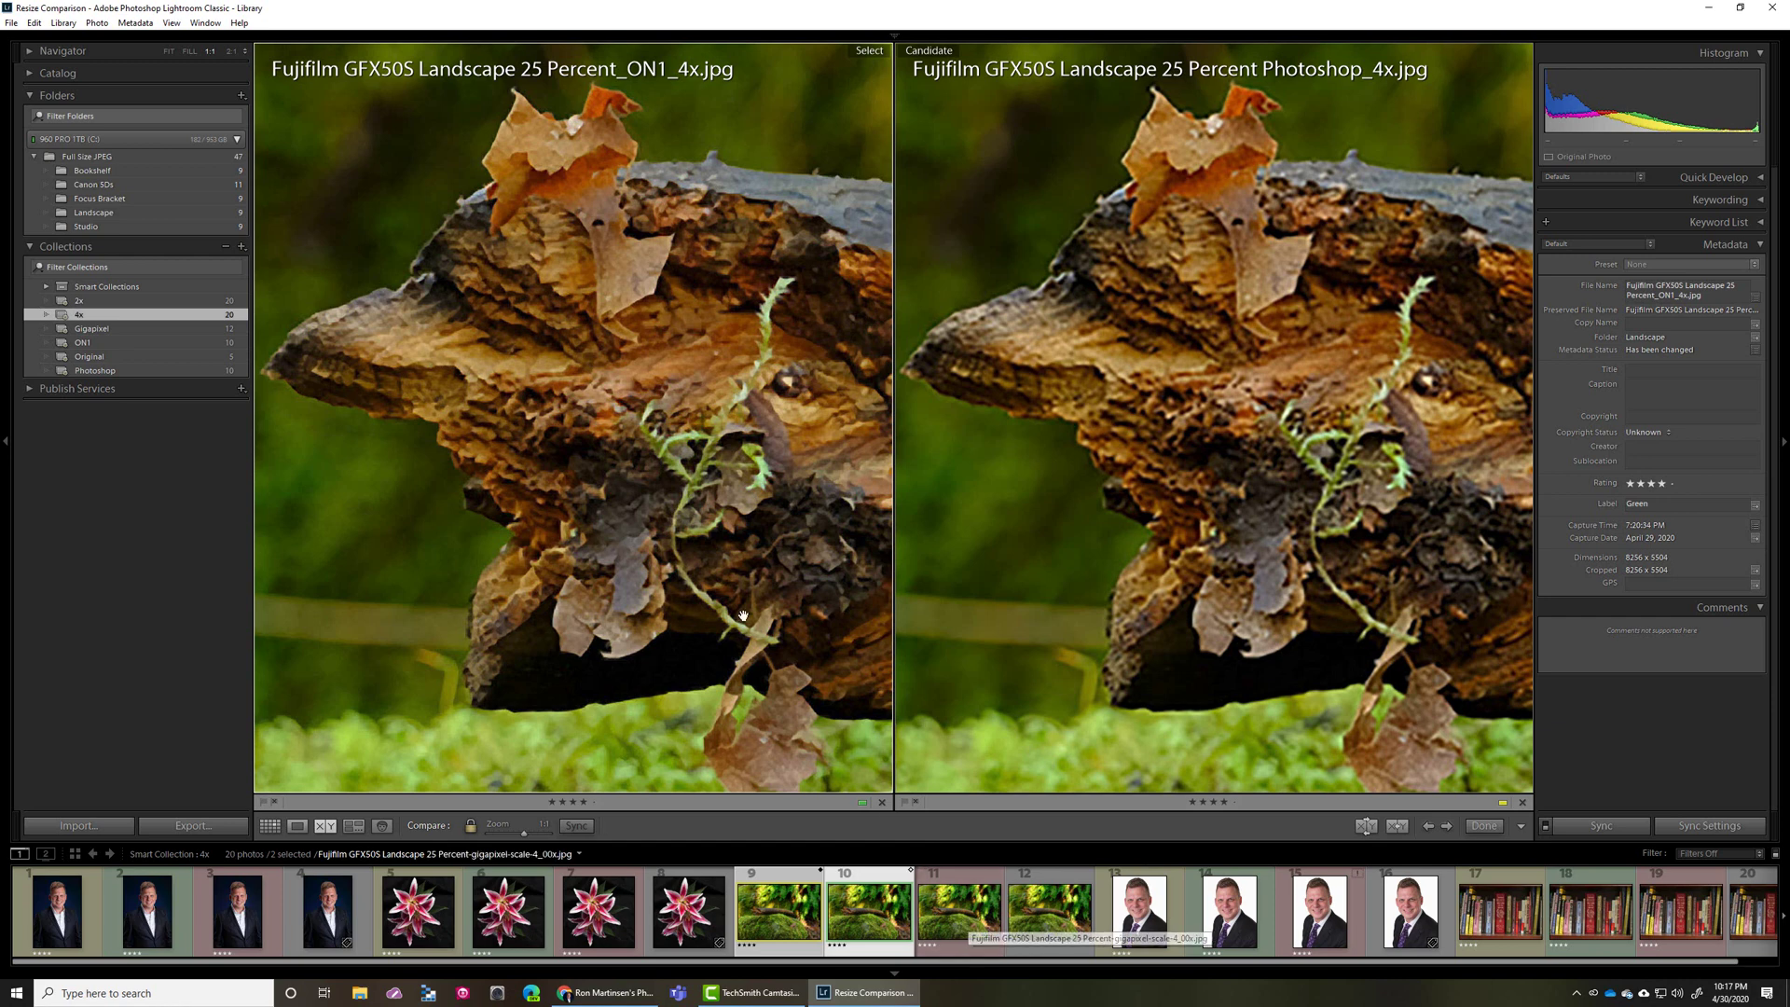
Bring in the Gigapixel 4x landscape, fit it, then zoom to 1:1 on the stick end
left_click(971, 913)
left_click(581, 273)
left_click(408, 412)
Pan both panes across the stick and leaves and further up the log
left_click_drag(455, 331, 524, 456)
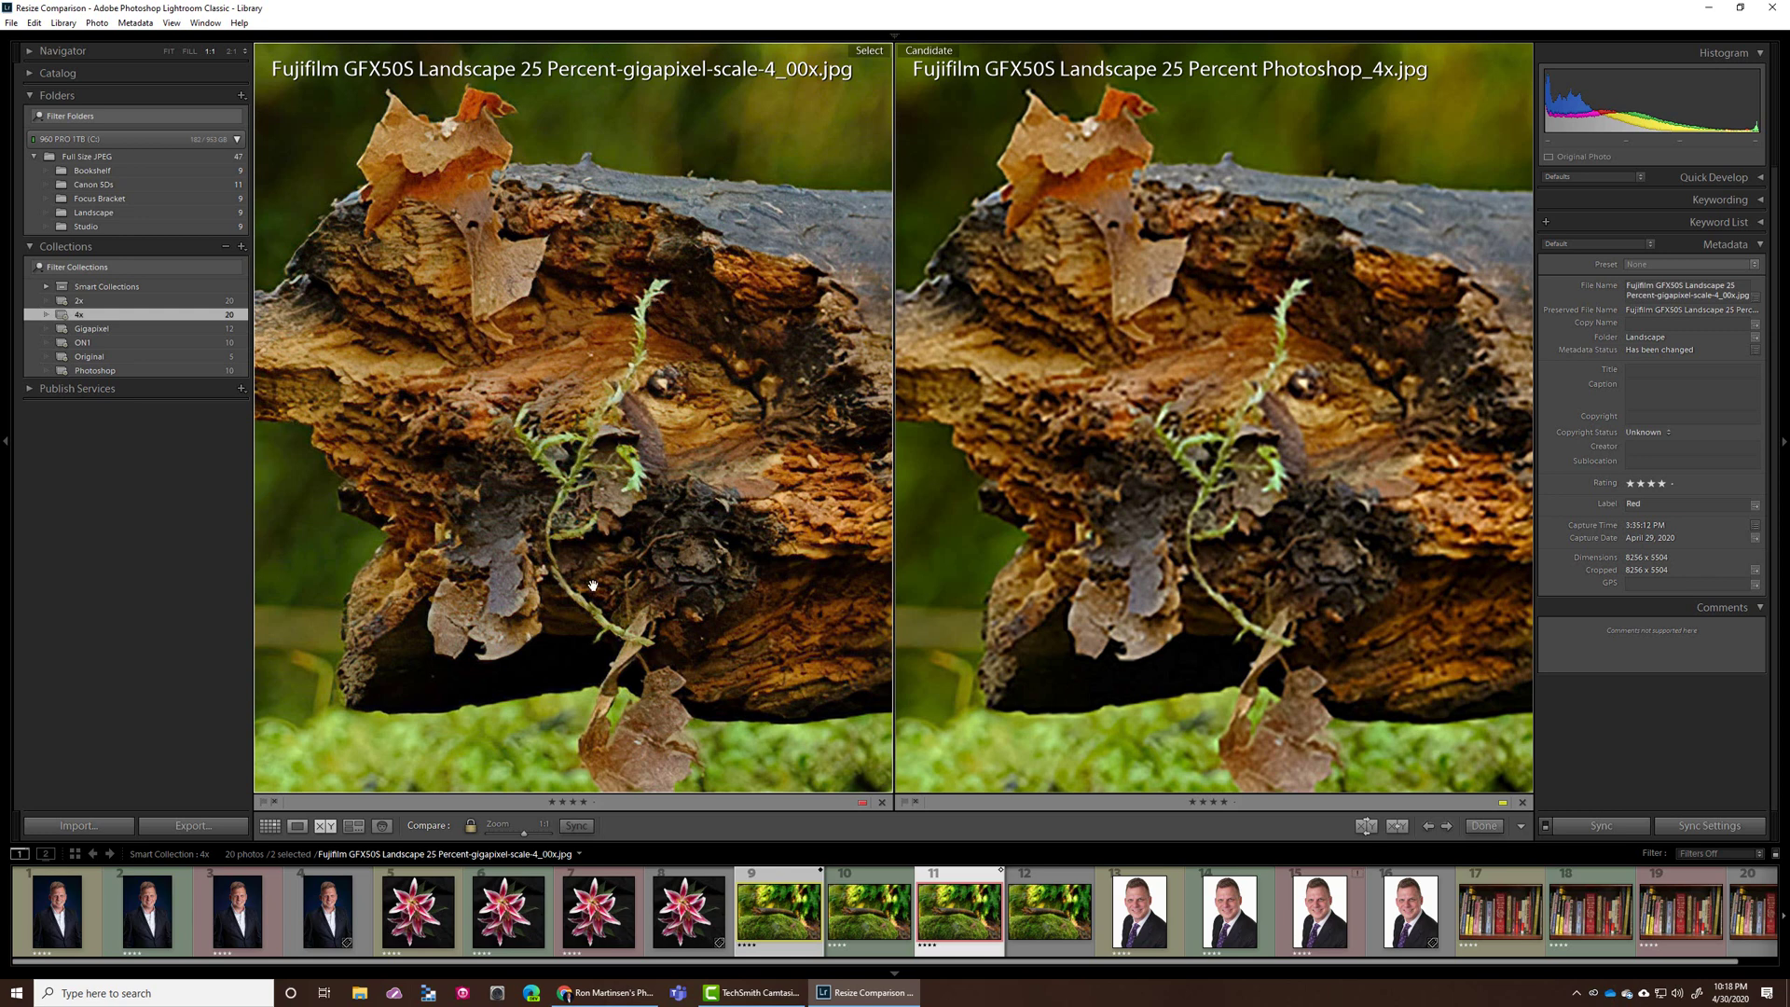
left_click_drag(584, 353, 702, 417)
left_click_drag(1251, 529, 1249, 414)
left_click_drag(1111, 497, 1021, 550)
scroll(1149, 924, "down", 1)
Pair the ON1 and Photoshop 4x studio portraits and pan over eye, nose and forehead
left_click(1115, 916)
left_click(1191, 911)
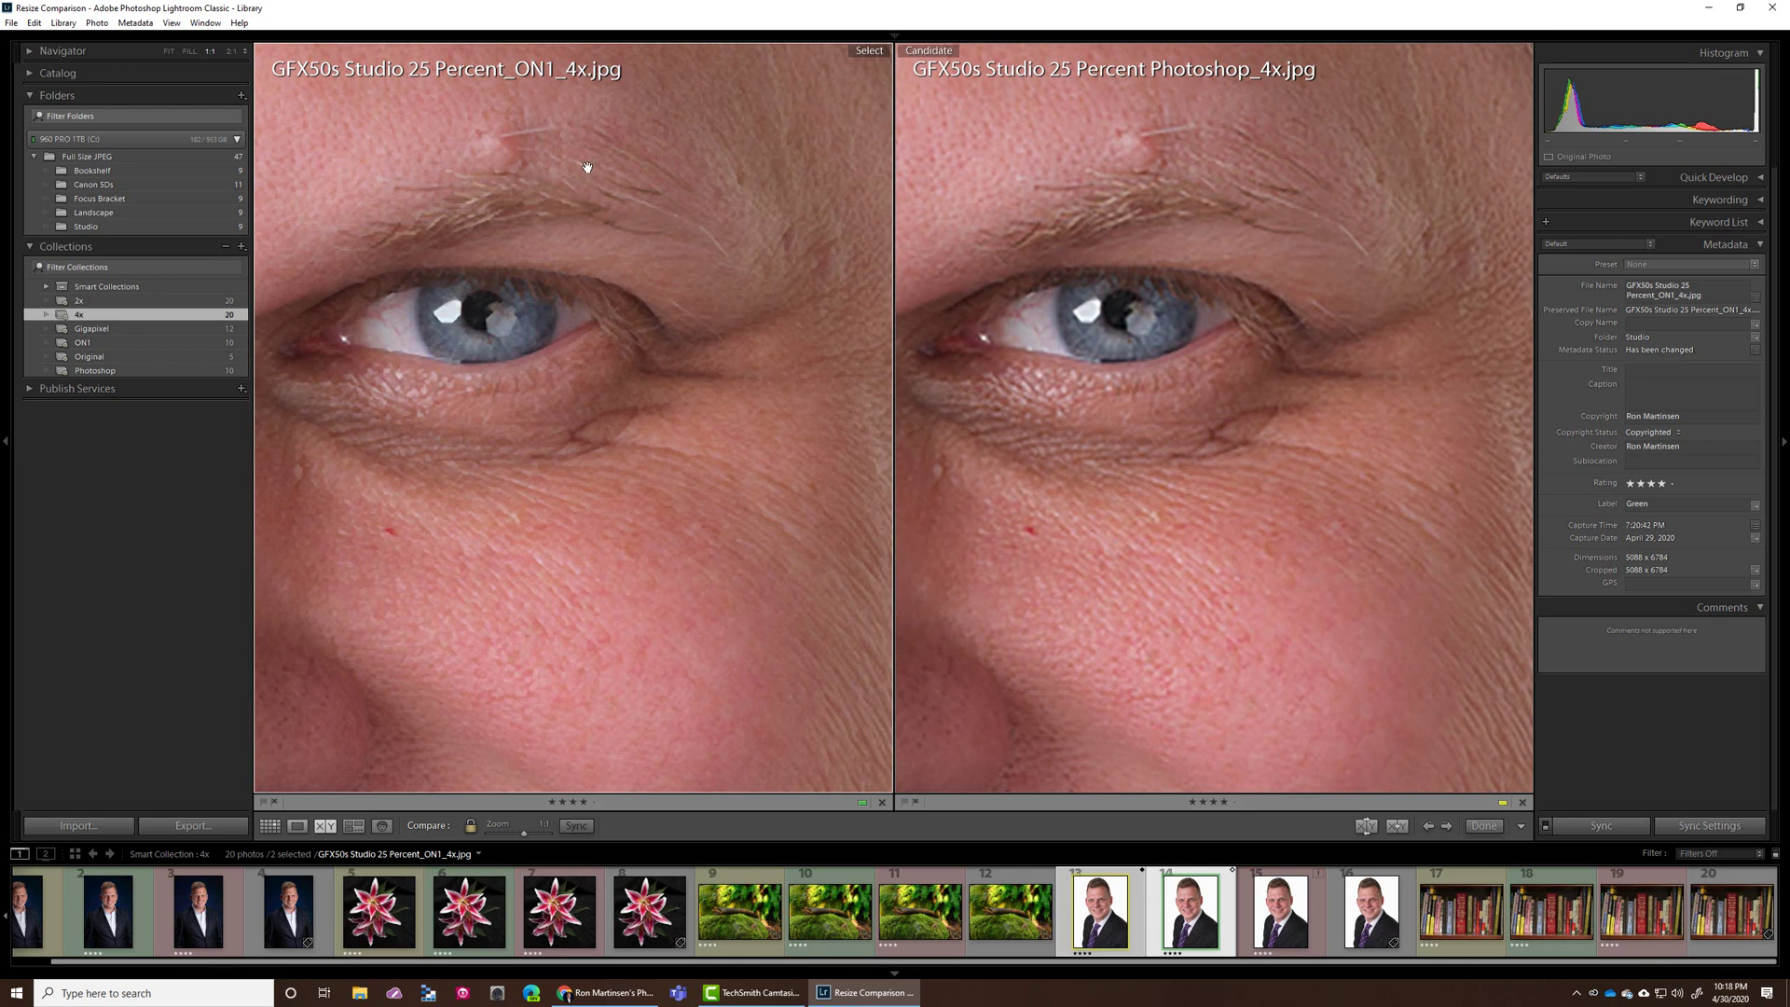
left_click_drag(587, 167, 708, 300)
left_click_drag(590, 351, 637, 97)
left_click_drag(509, 233, 652, 457)
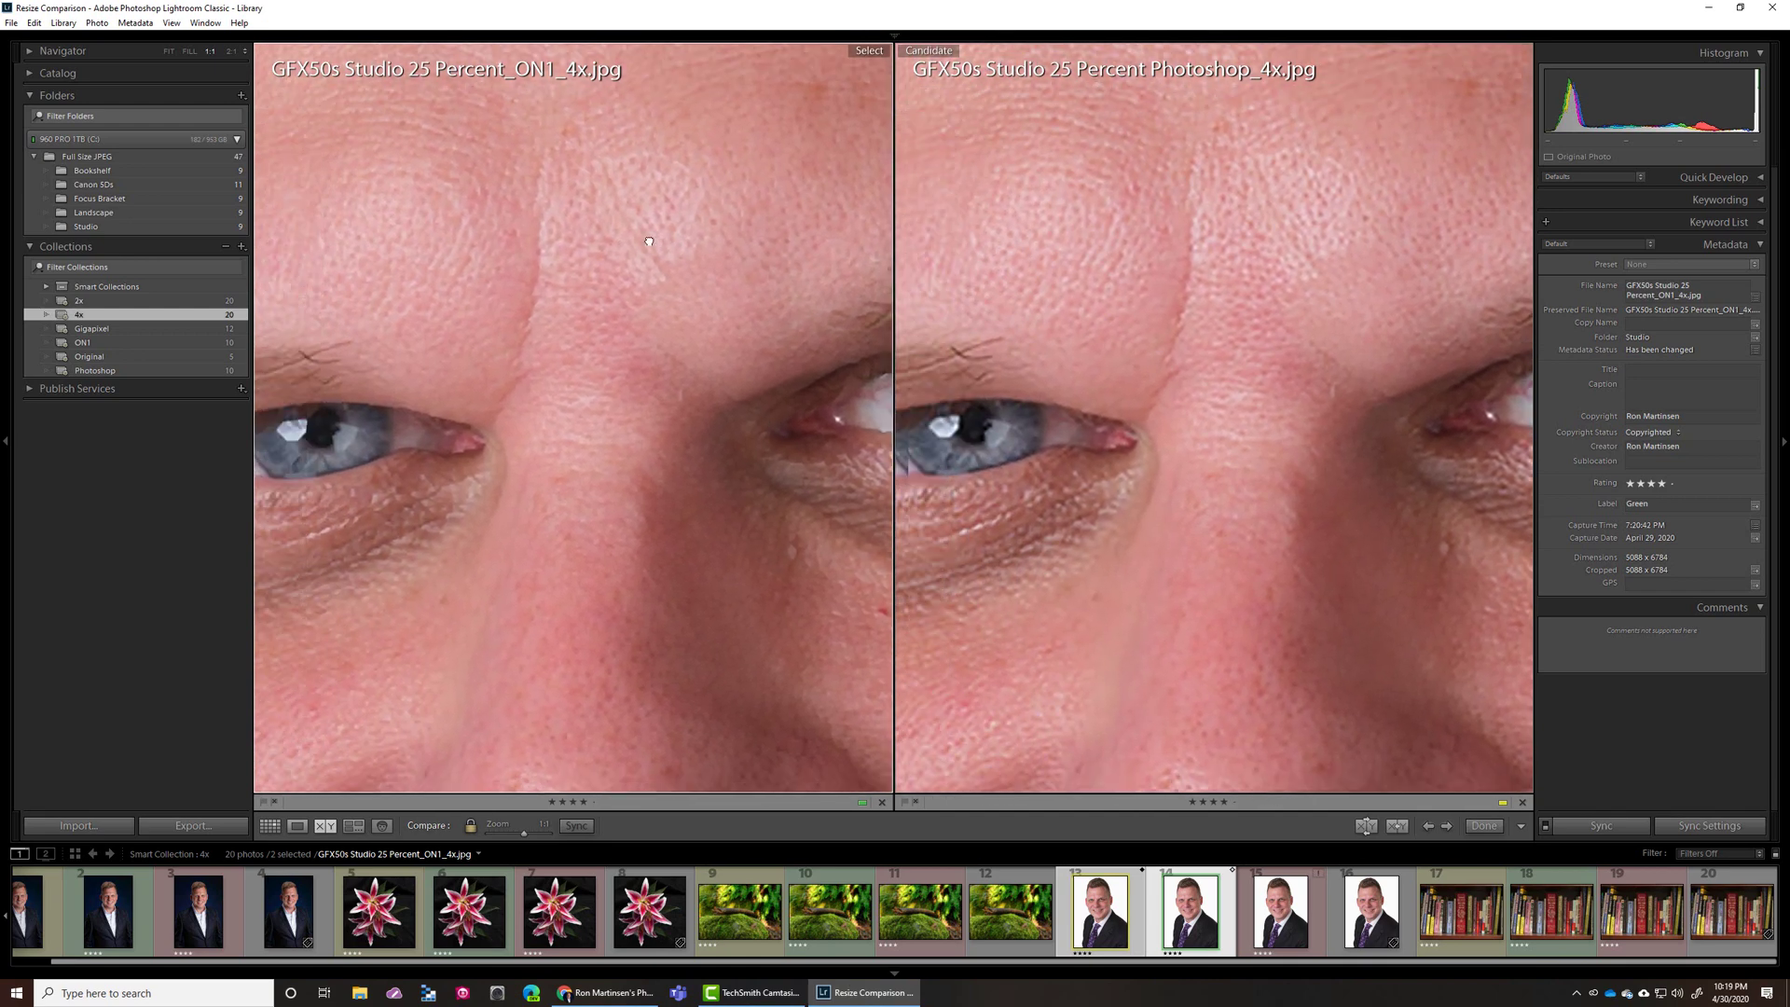
Centre both close-ups on the eye and scroll around it
left_click_drag(648, 241, 838, 214)
left_click_drag(671, 328, 714, 214)
scroll(723, 447, "down", 5)
scroll(640, 471, "down", 6)
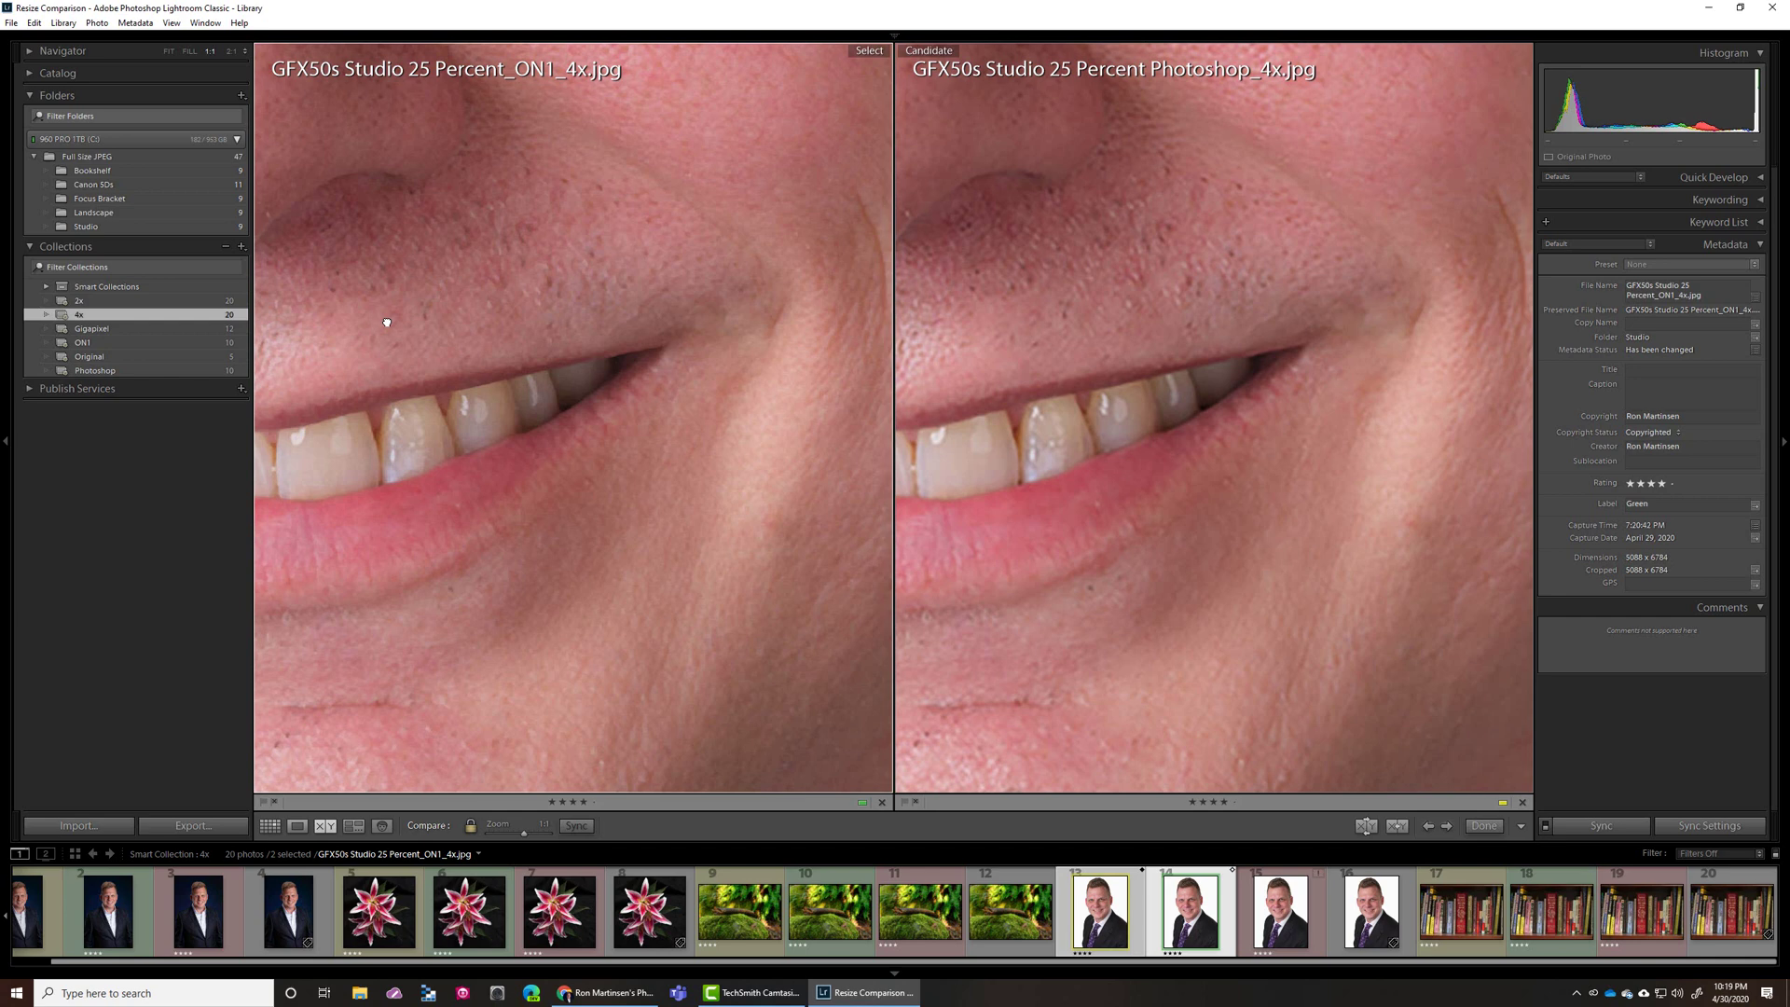
scroll(459, 619, "up", 5)
scroll(578, 448, "up", 3)
scroll(611, 380, "up", 4)
scroll(659, 404, "left", 3)
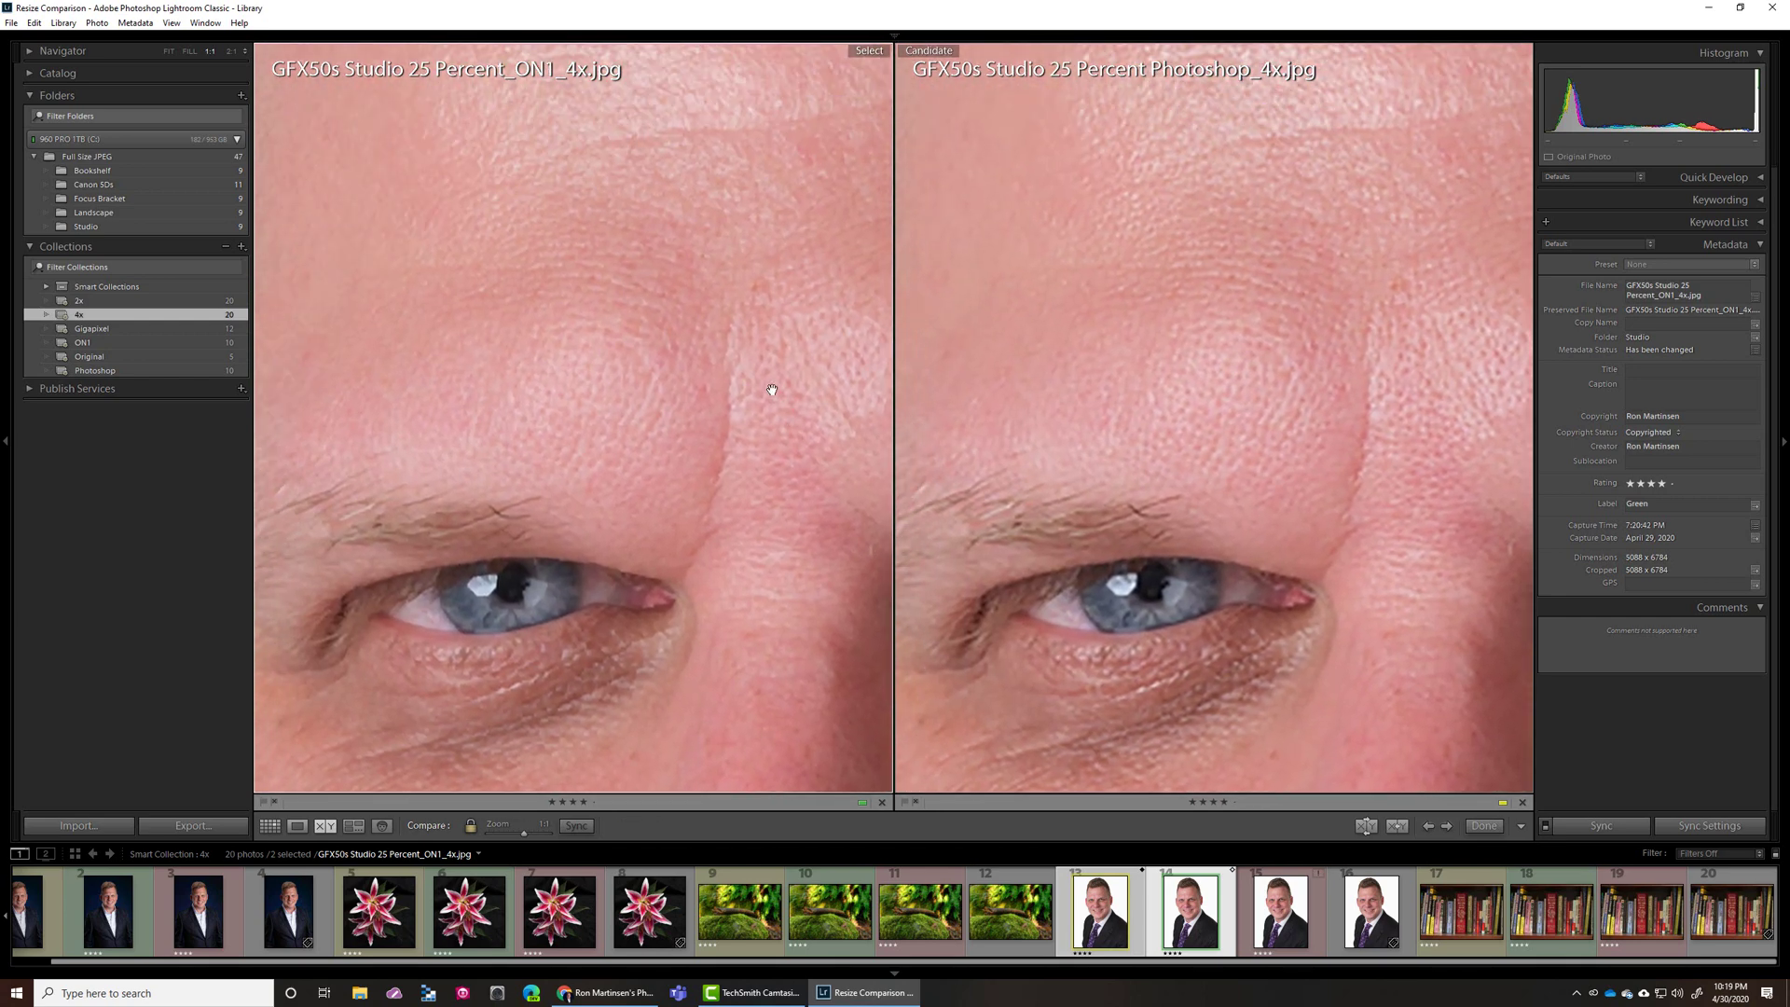
scroll(771, 389, "down", 3)
scroll(772, 389, "right", 4)
scroll(576, 280, "left", 5)
Swap in the Gigapixel 4x portrait and pan from the eye across the nose and ear to the hairline
left_click(1292, 923)
left_click_drag(571, 244, 814, 388)
left_click_drag(530, 380, 717, 361)
left_click_drag(732, 363, 935, 487)
left_click_drag(563, 251, 1079, 970)
Pan from the hair through the tie pattern, collar and knot to the mouth and chin
left_click_drag(579, 562, 722, 109)
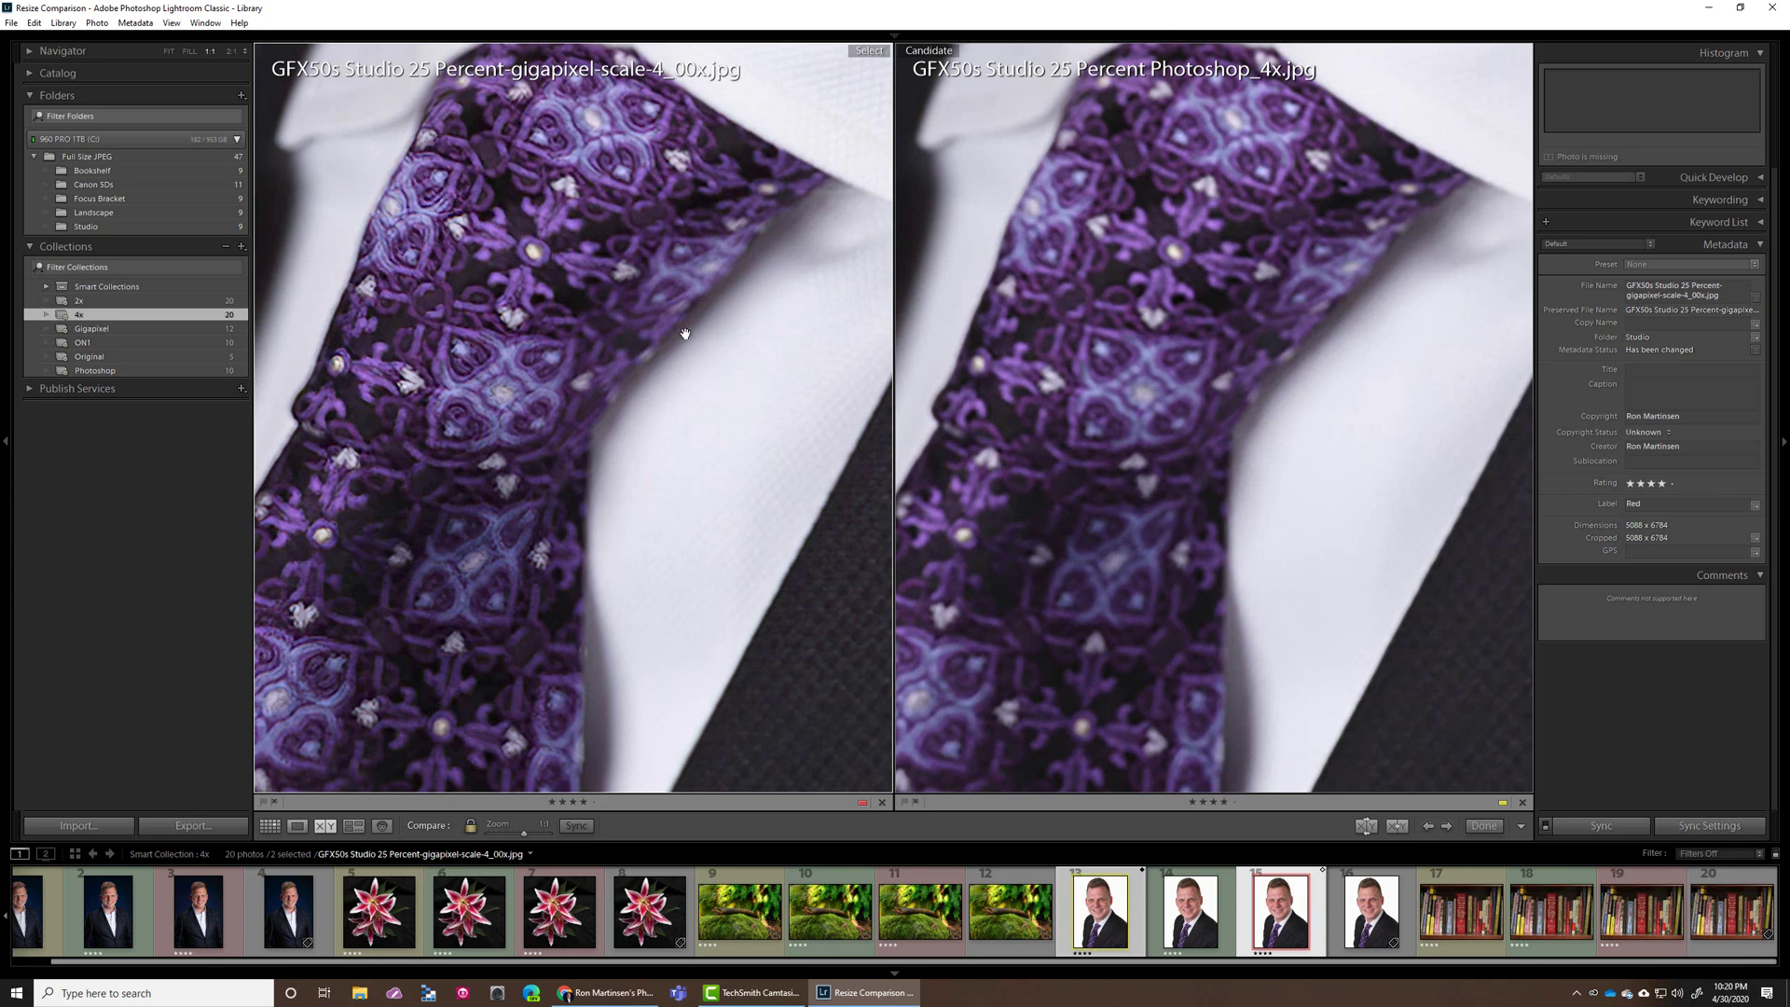
left_click_drag(722, 306, 350, 355)
left_click_drag(597, 215, 1123, 603)
left_click_drag(392, 271, 746, 634)
left_click_drag(624, 255, 423, 701)
Pair the ON1 and Photoshop 4x bookshelf upscales and zoom to 1:1 on the Tolkien spine
left_click(606, 299)
left_click(1442, 935)
left_click(1539, 906)
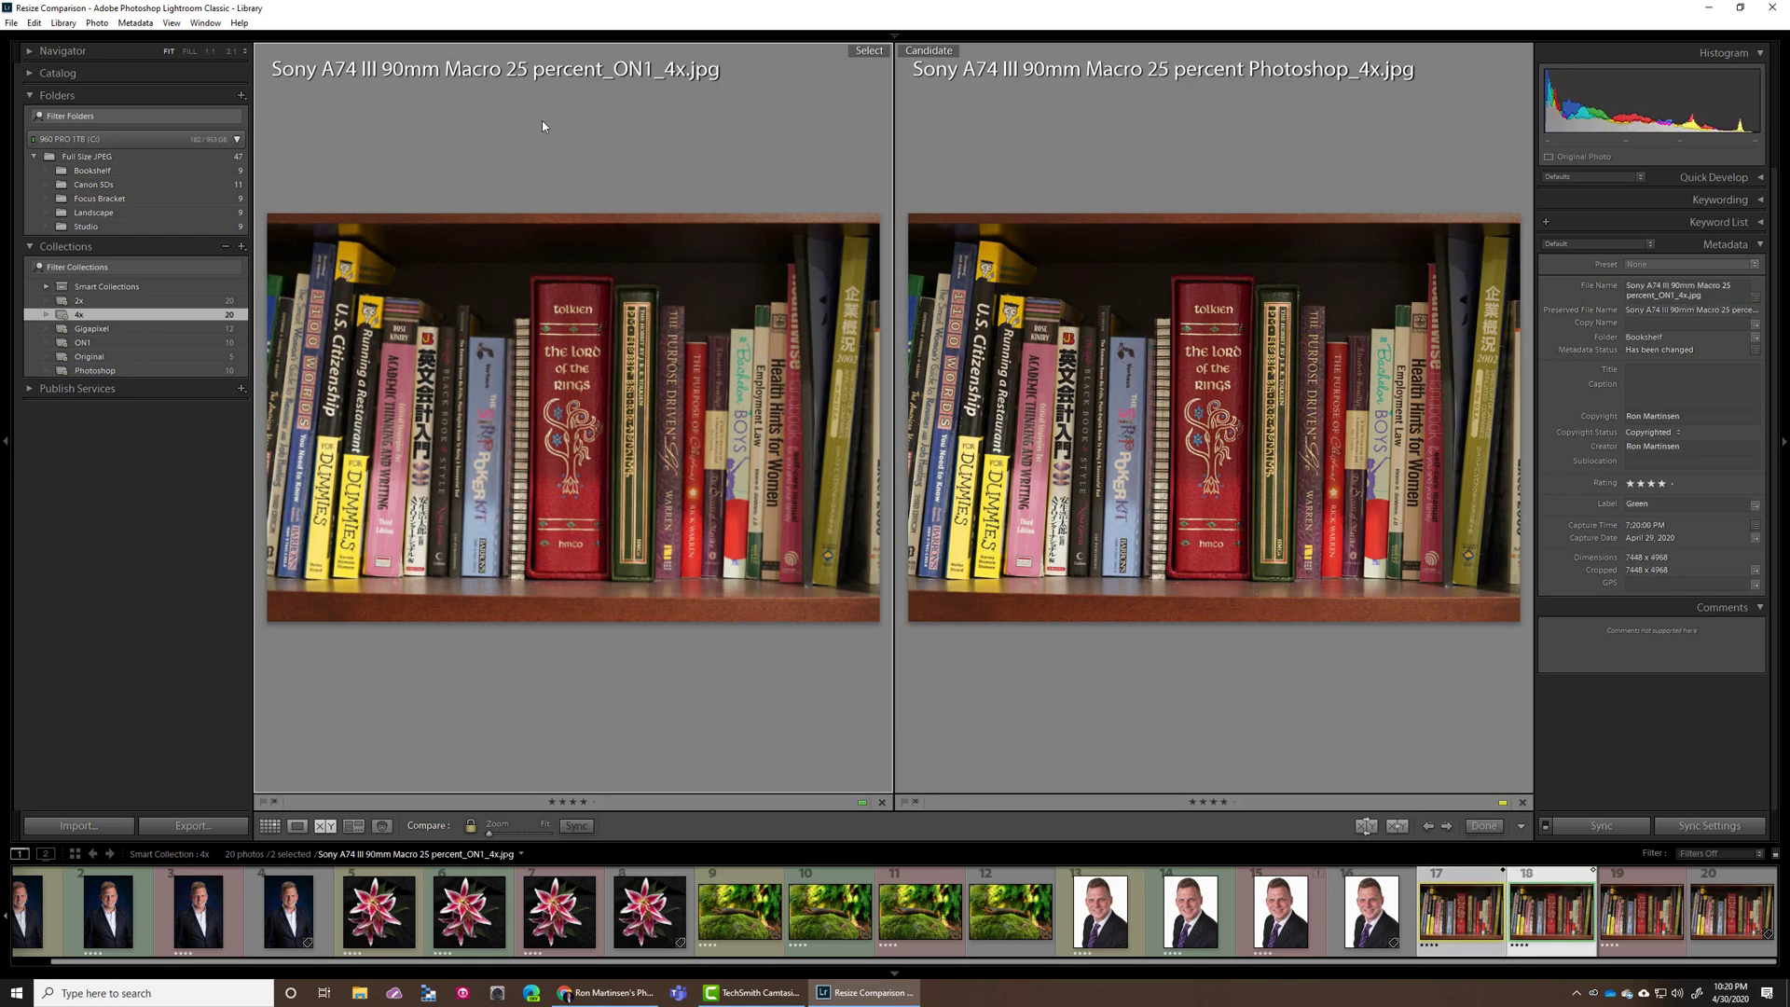
left_click(563, 310)
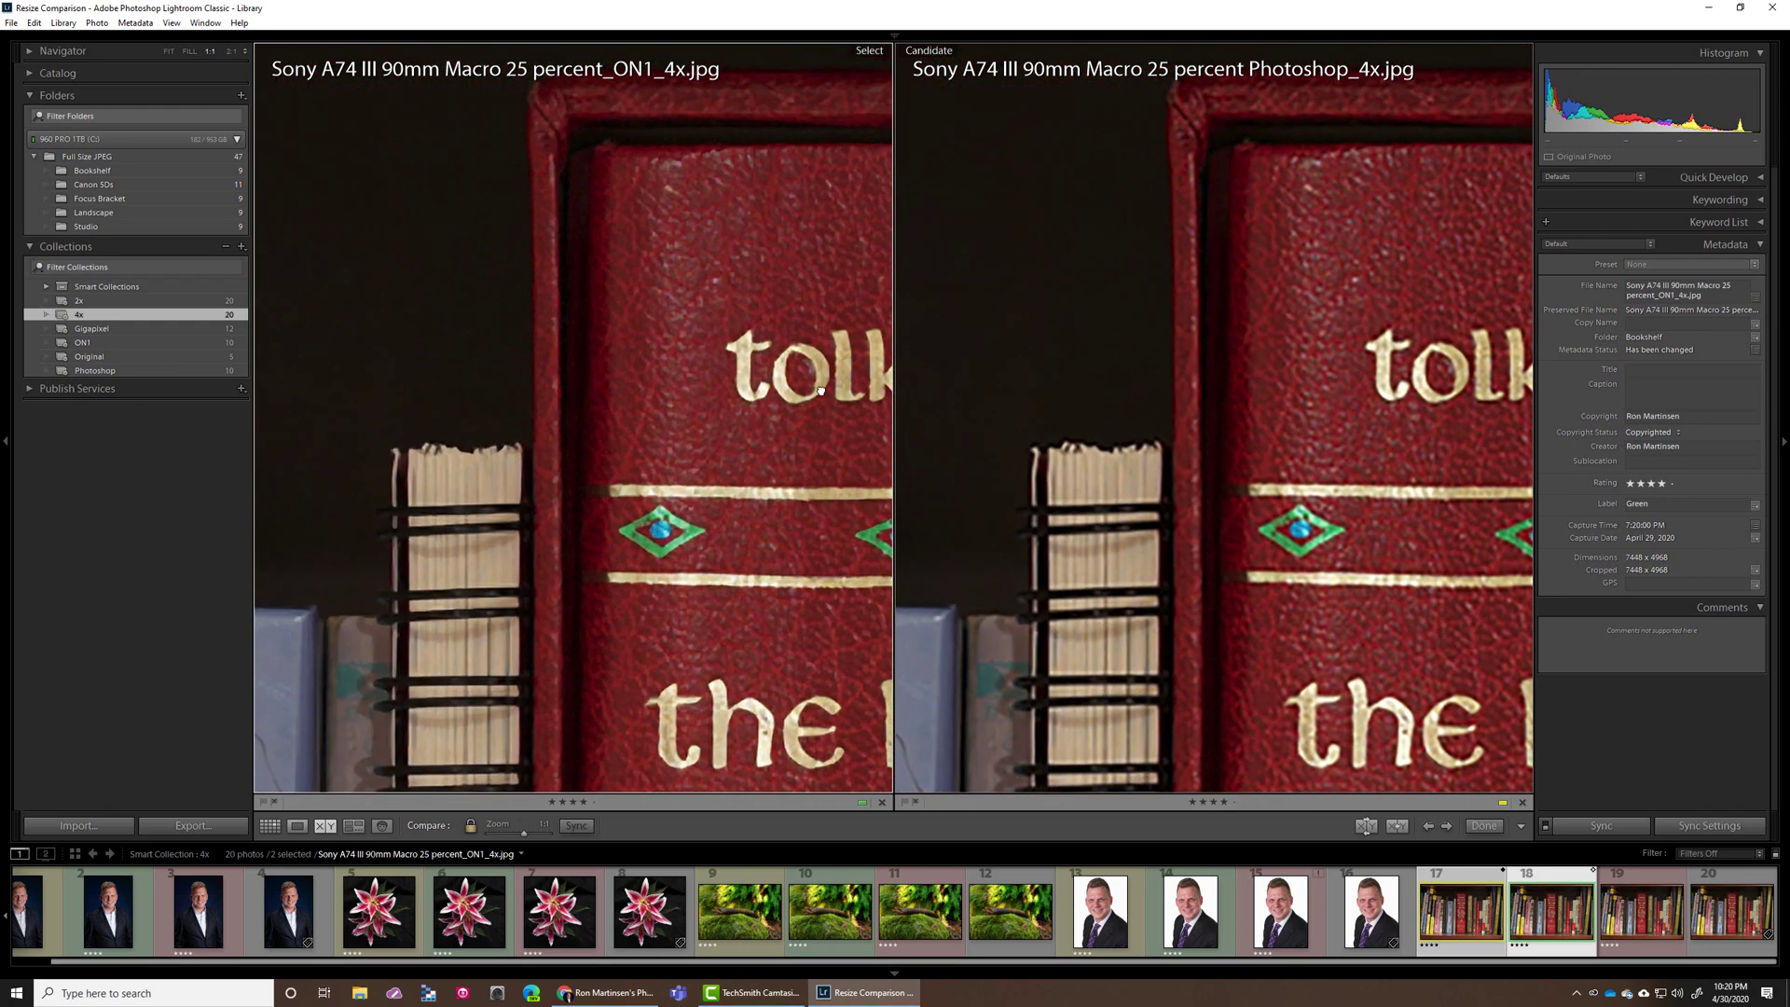
Pan across neighbouring spines down to the BARRON'S ISBN area and KIT lettering
left_click_drag(540, 328, 1132, 244)
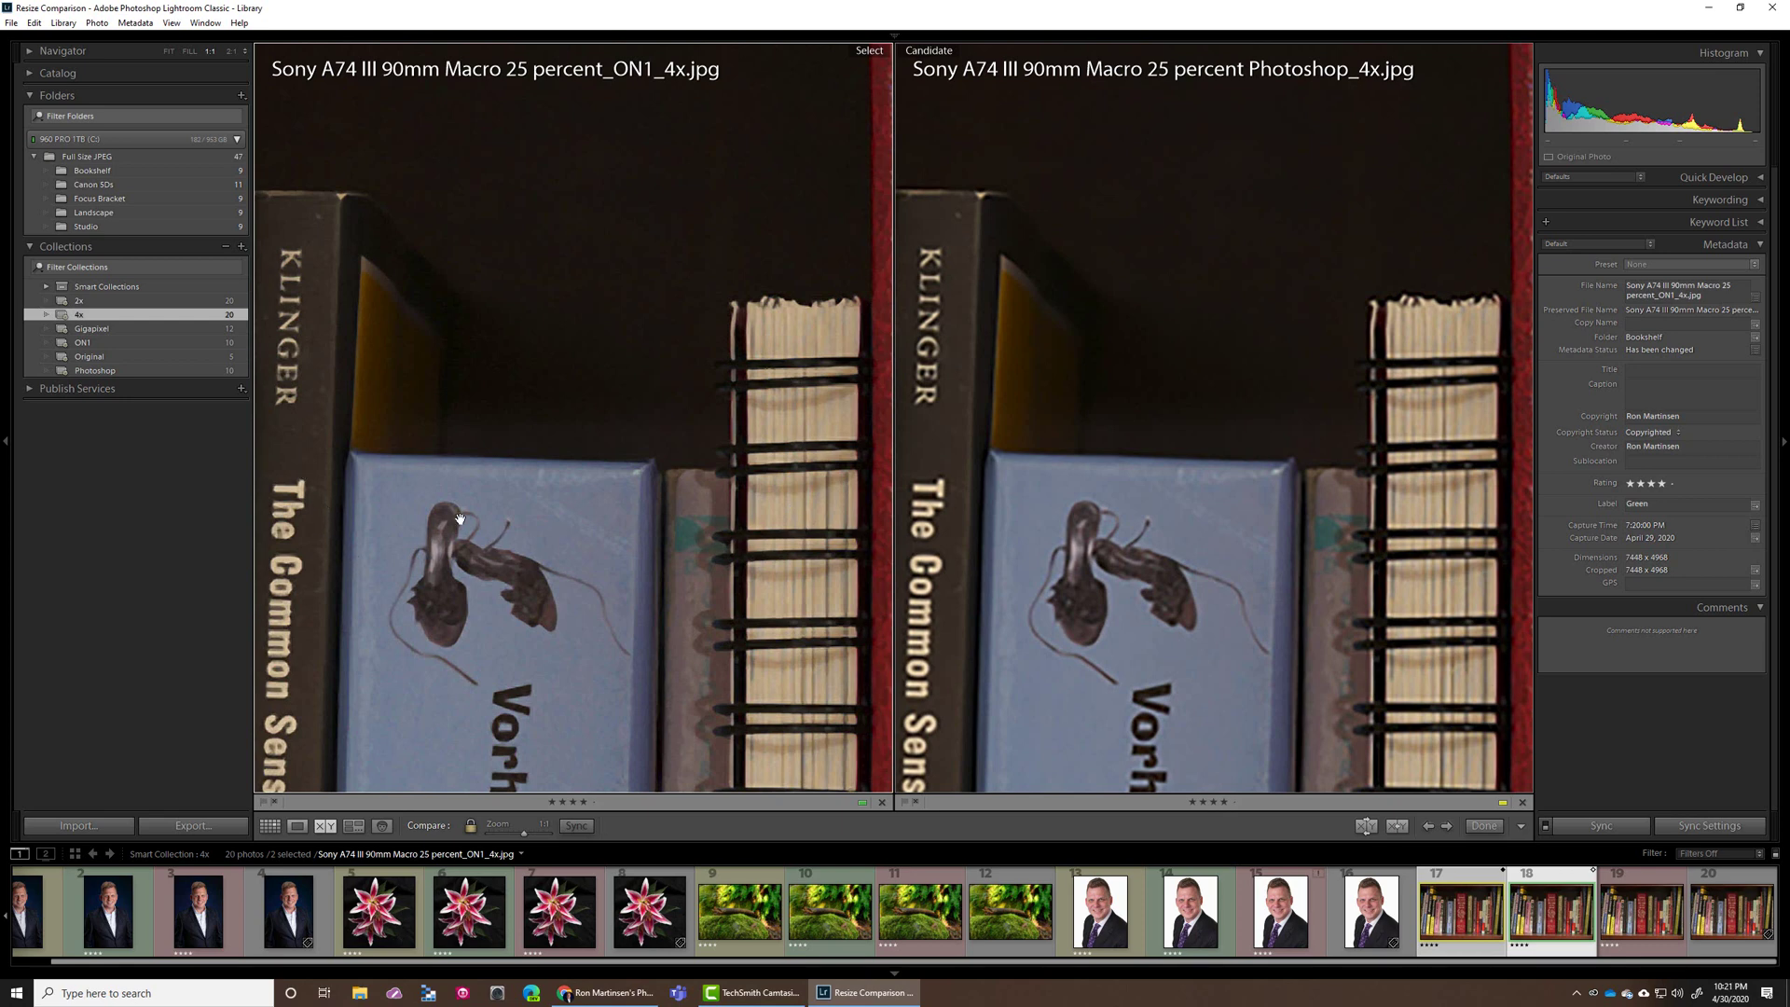
left_click_drag(544, 727, 522, 372)
left_click_drag(615, 783, 550, 233)
left_click_drag(522, 502, 710, 367)
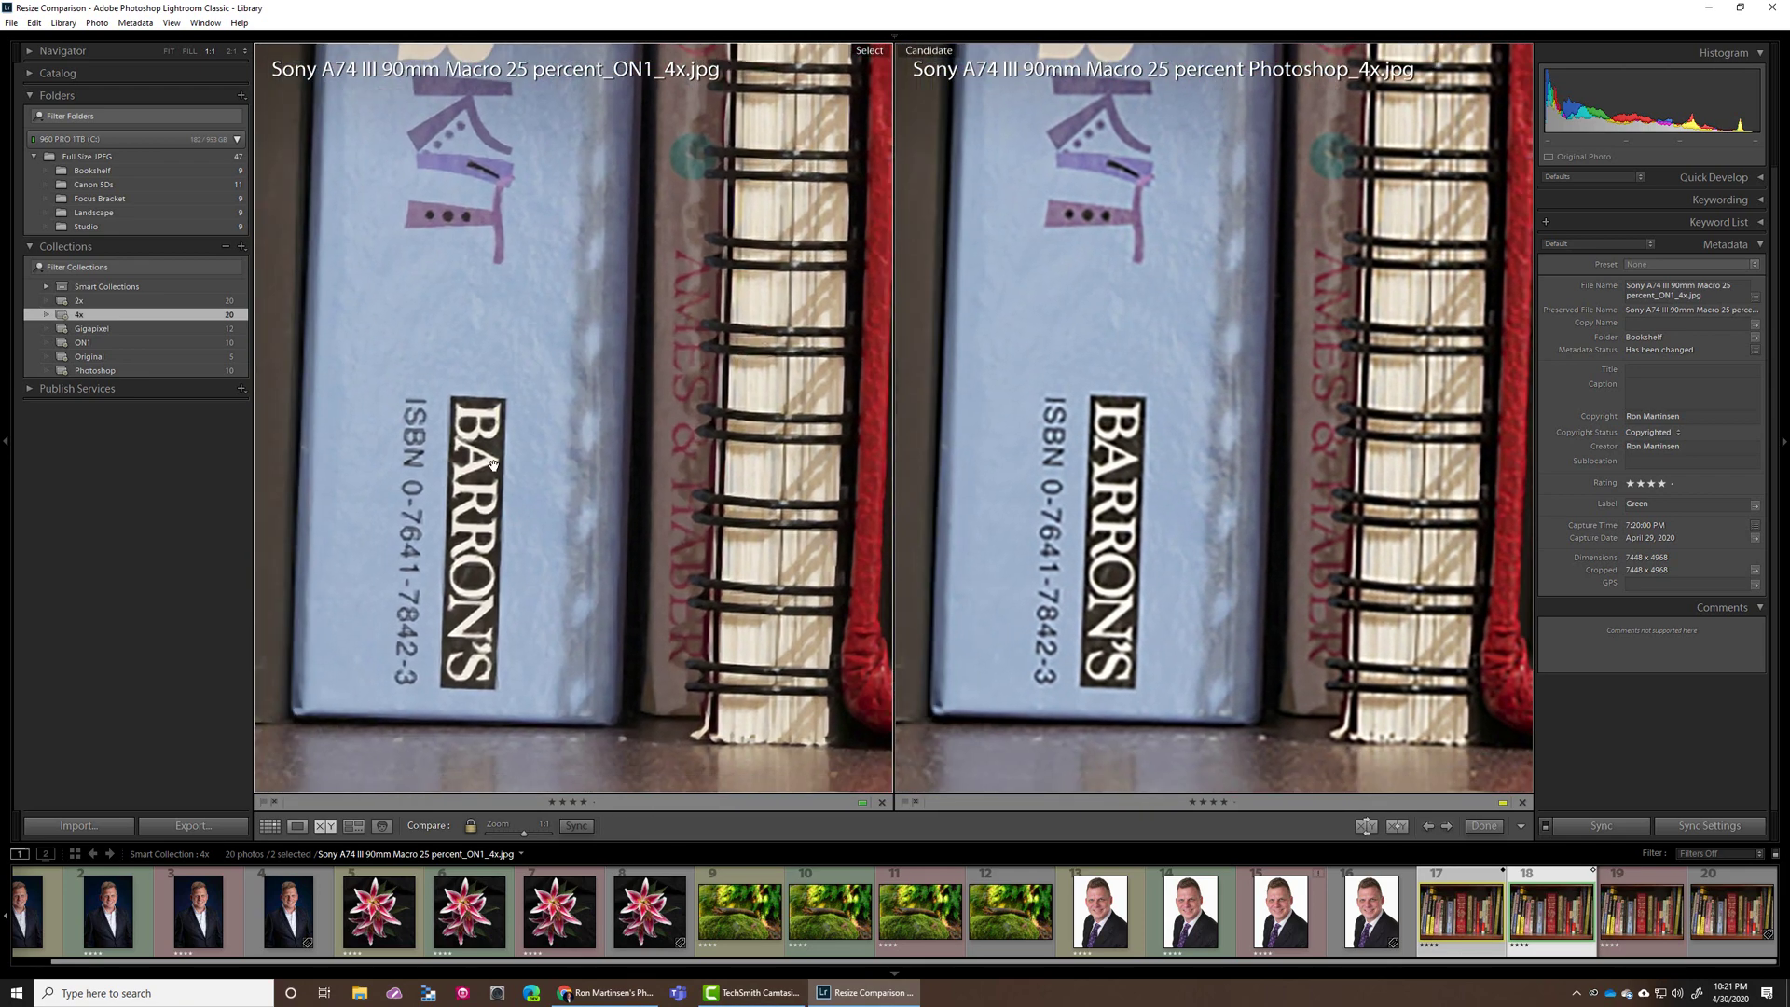
left_click_drag(643, 397, 616, 429)
Load the next bookshelf upscale and pan from the KLINGER spine to the Tolkien spine title
left_click(1629, 920)
scroll(669, 280, "up", 5)
scroll(666, 217, "up", 5)
left_click_drag(631, 237, 613, 574)
left_click_drag(526, 409, 452, 408)
left_click_drag(780, 426, 501, 479)
left_click_drag(693, 433, 509, 514)
left_click_drag(685, 448, 734, 597)
Pan past KLINGER to the red book's lettering and the page stack
left_click_drag(438, 373, 1031, 420)
left_click_drag(585, 553, 747, 571)
scroll(746, 571, "up", 5)
left_click_drag(750, 298, 559, 367)
left_click_drag(743, 388, 591, 347)
left_click_drag(522, 571, 447, 555)
left_click_drag(359, 460, 626, 512)
Pair the original bookshelf with the Gigapixel 4x upscale at 1:1
left_click(607, 529)
left_click(1749, 927)
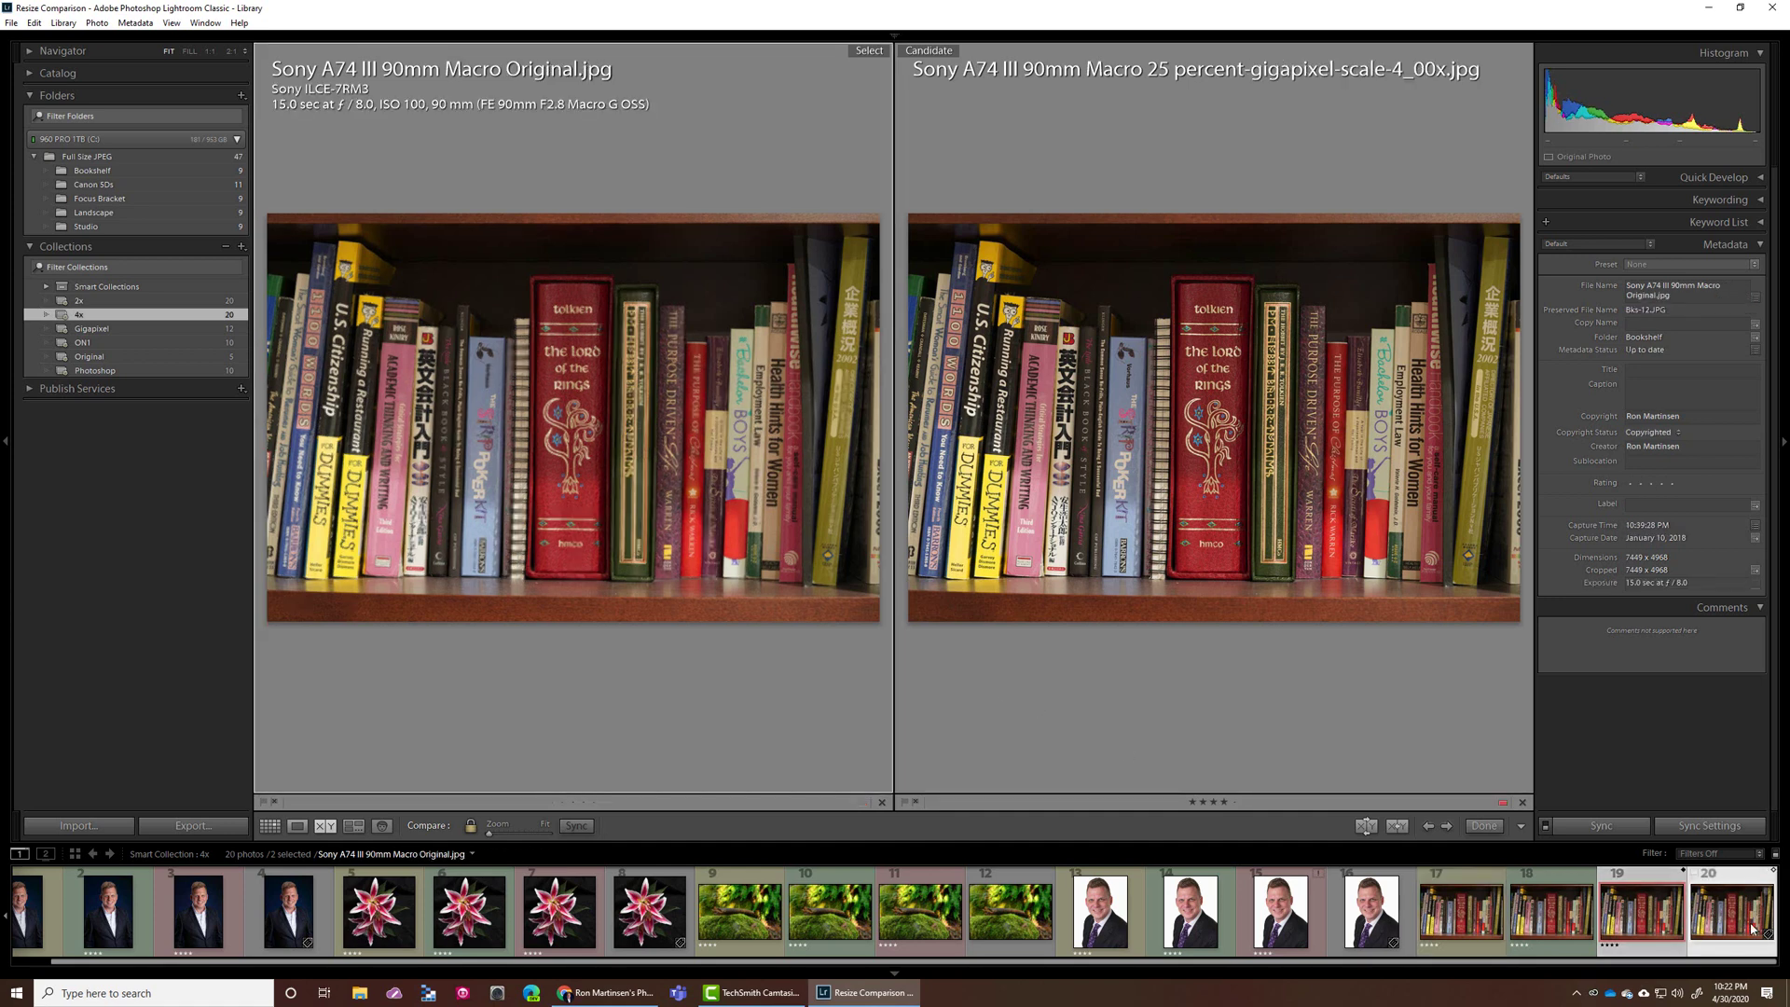
left_click(403, 315)
left_click(403, 315)
Pan from the blue Vorhaus book past Lord of the Rings, SEVEN-YEAR and POKER KIT to BARRON'S
left_click_drag(437, 459, 140, 226)
left_click_drag(1488, 513, 1085, 438)
left_click(1119, 416)
left_click_drag(1151, 467, 1134, 257)
left_click_drag(1107, 651, 1139, 535)
left_click_drag(1053, 644, 1189, 307)
left_click_drag(1203, 672, 1250, 253)
Switch to the 2x collection, pair the Canon 5Ds Photoshop and ON1 2x portraits at 1:1 on the eye
left_click(1107, 486)
left_click(111, 302)
scroll(109, 912, "up", 2)
left_click(64, 916)
left_click(130, 920)
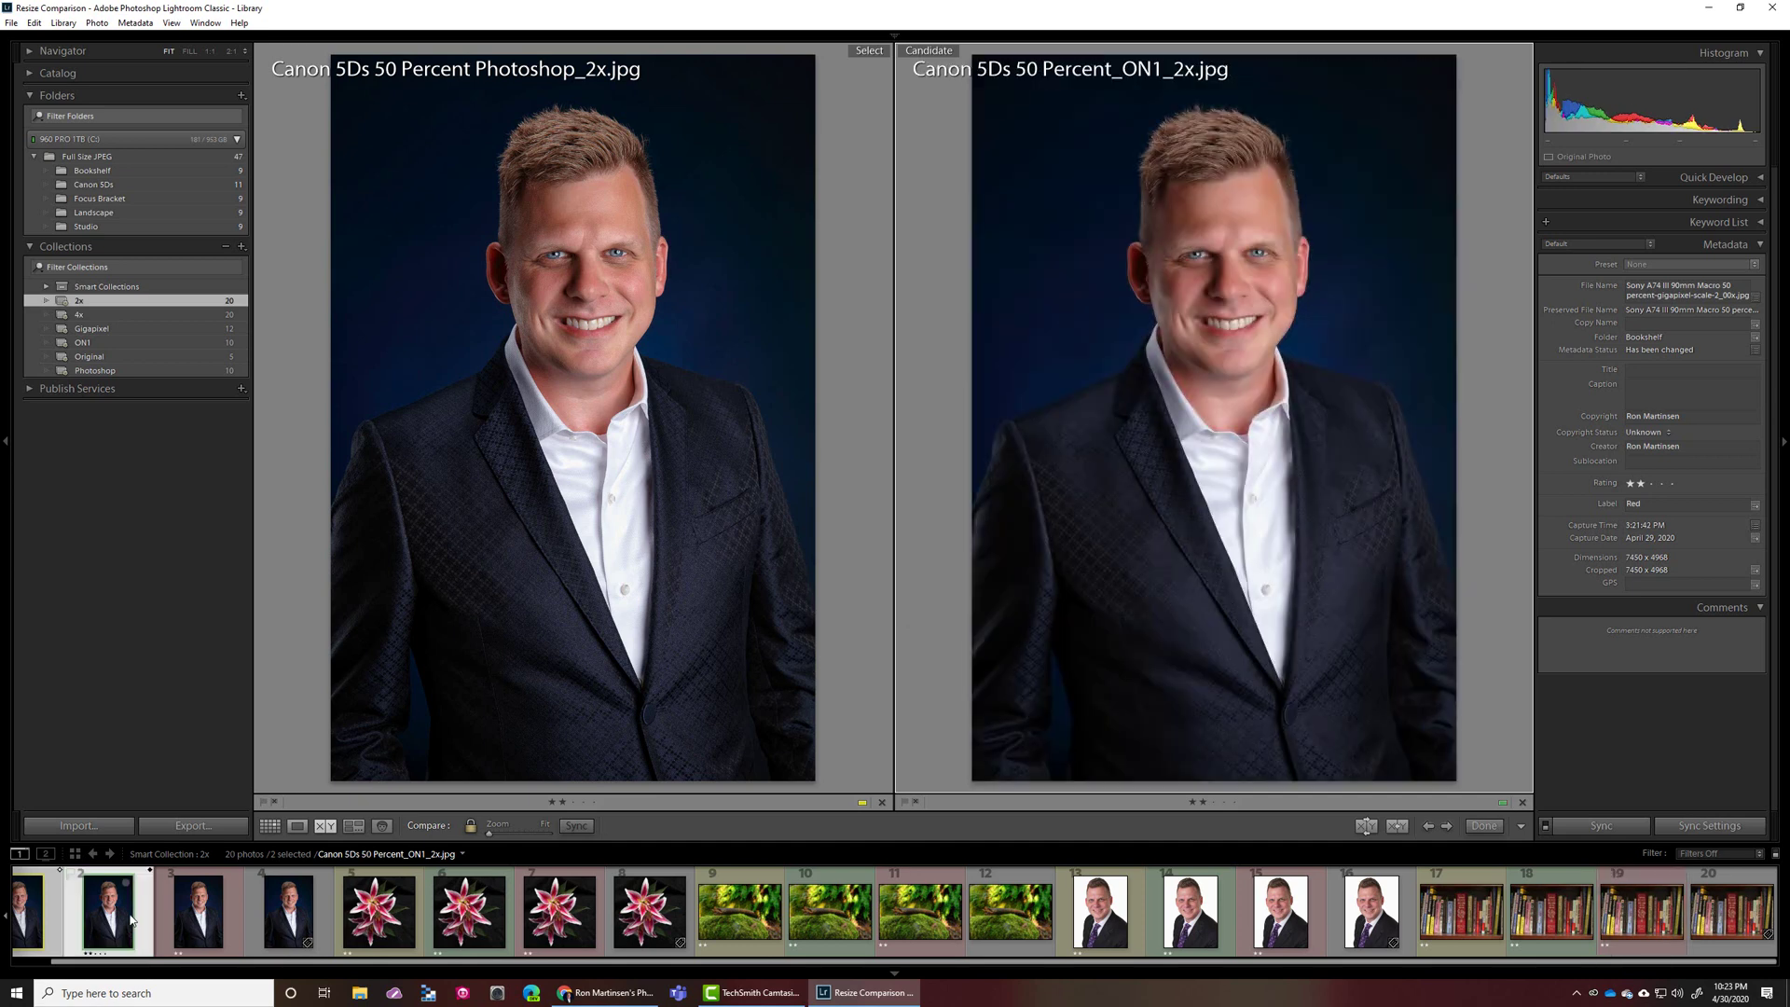
left_click(615, 259)
left_click(615, 255)
Pan both views over the mouth, chin and collar, then back to the eye and nose
left_click_drag(610, 253, 660, 291)
left_click_drag(627, 479, 474, 328)
left_click_drag(531, 458, 788, 568)
left_click_drag(530, 303, 333, 552)
left_click_drag(418, 342, 635, 309)
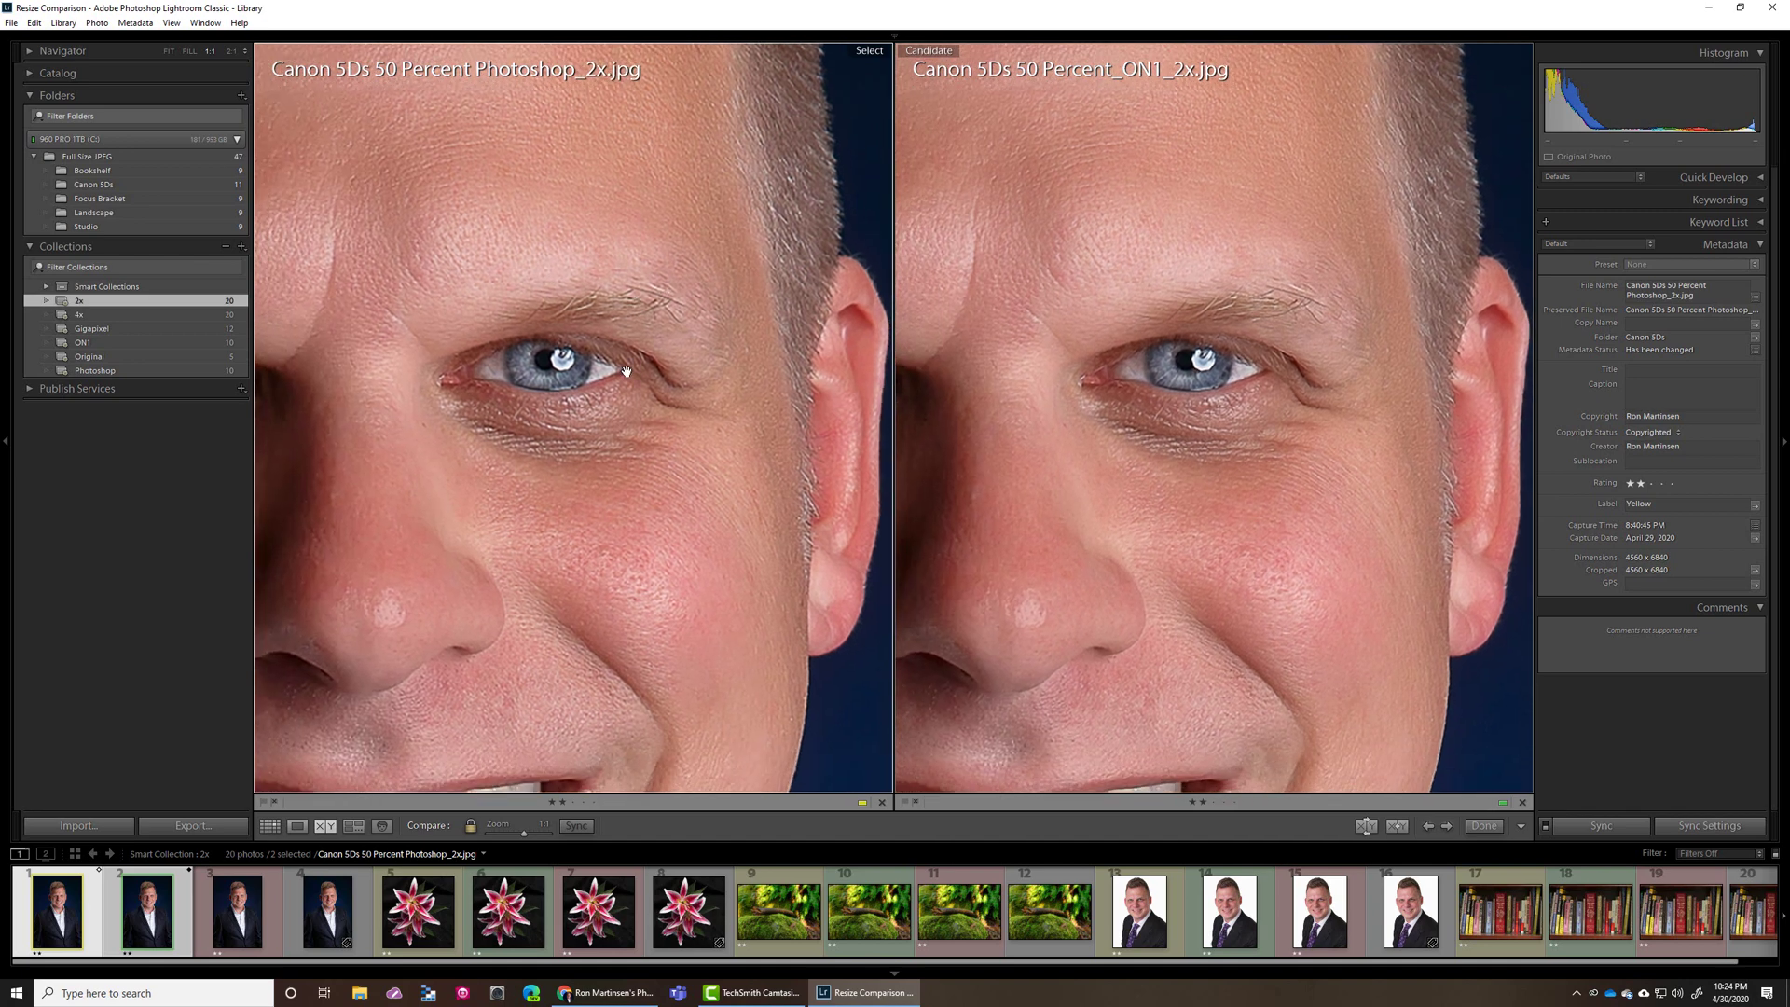
Put the Gigapixel 2x version in as candidate and zoom both to 1:1 on the eye
left_click(999, 395)
left_click(239, 940)
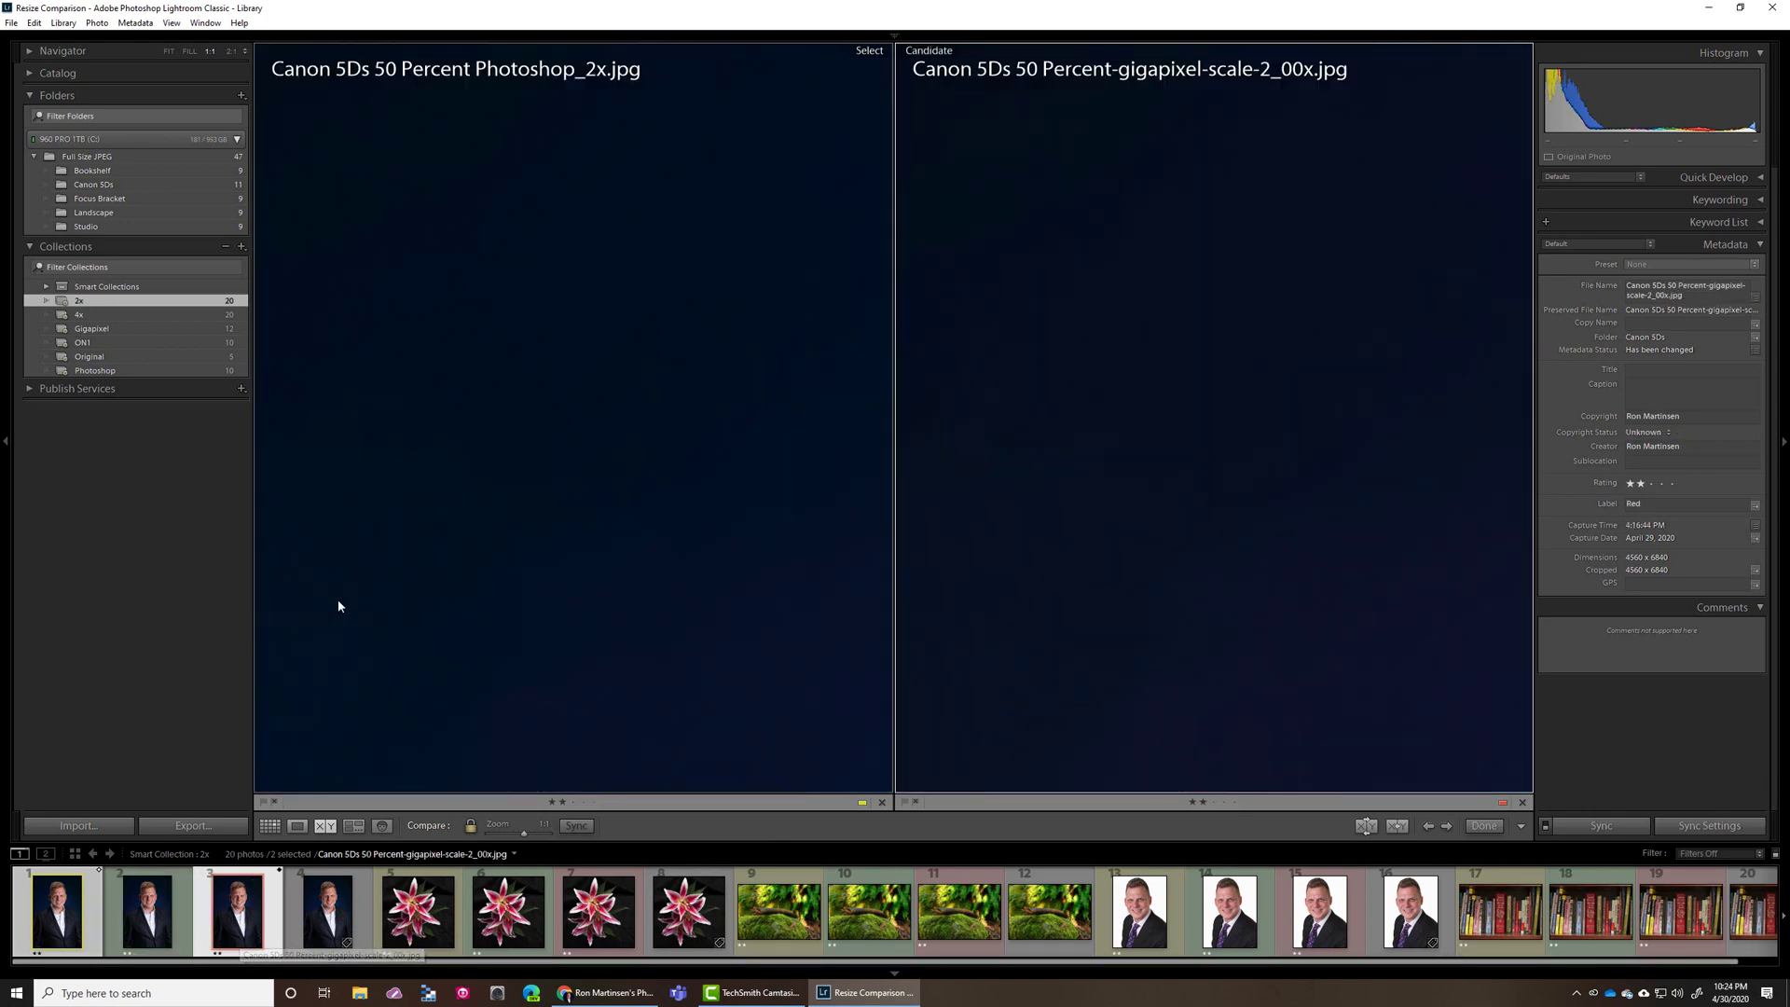
left_click(410, 583)
left_click(744, 437)
left_click(619, 253)
Pan from the eye and ears down the neck and shirt collar into the dark jacket fabric
left_click_drag(744, 305, 568, 463)
left_click_drag(485, 479, 1399, 295)
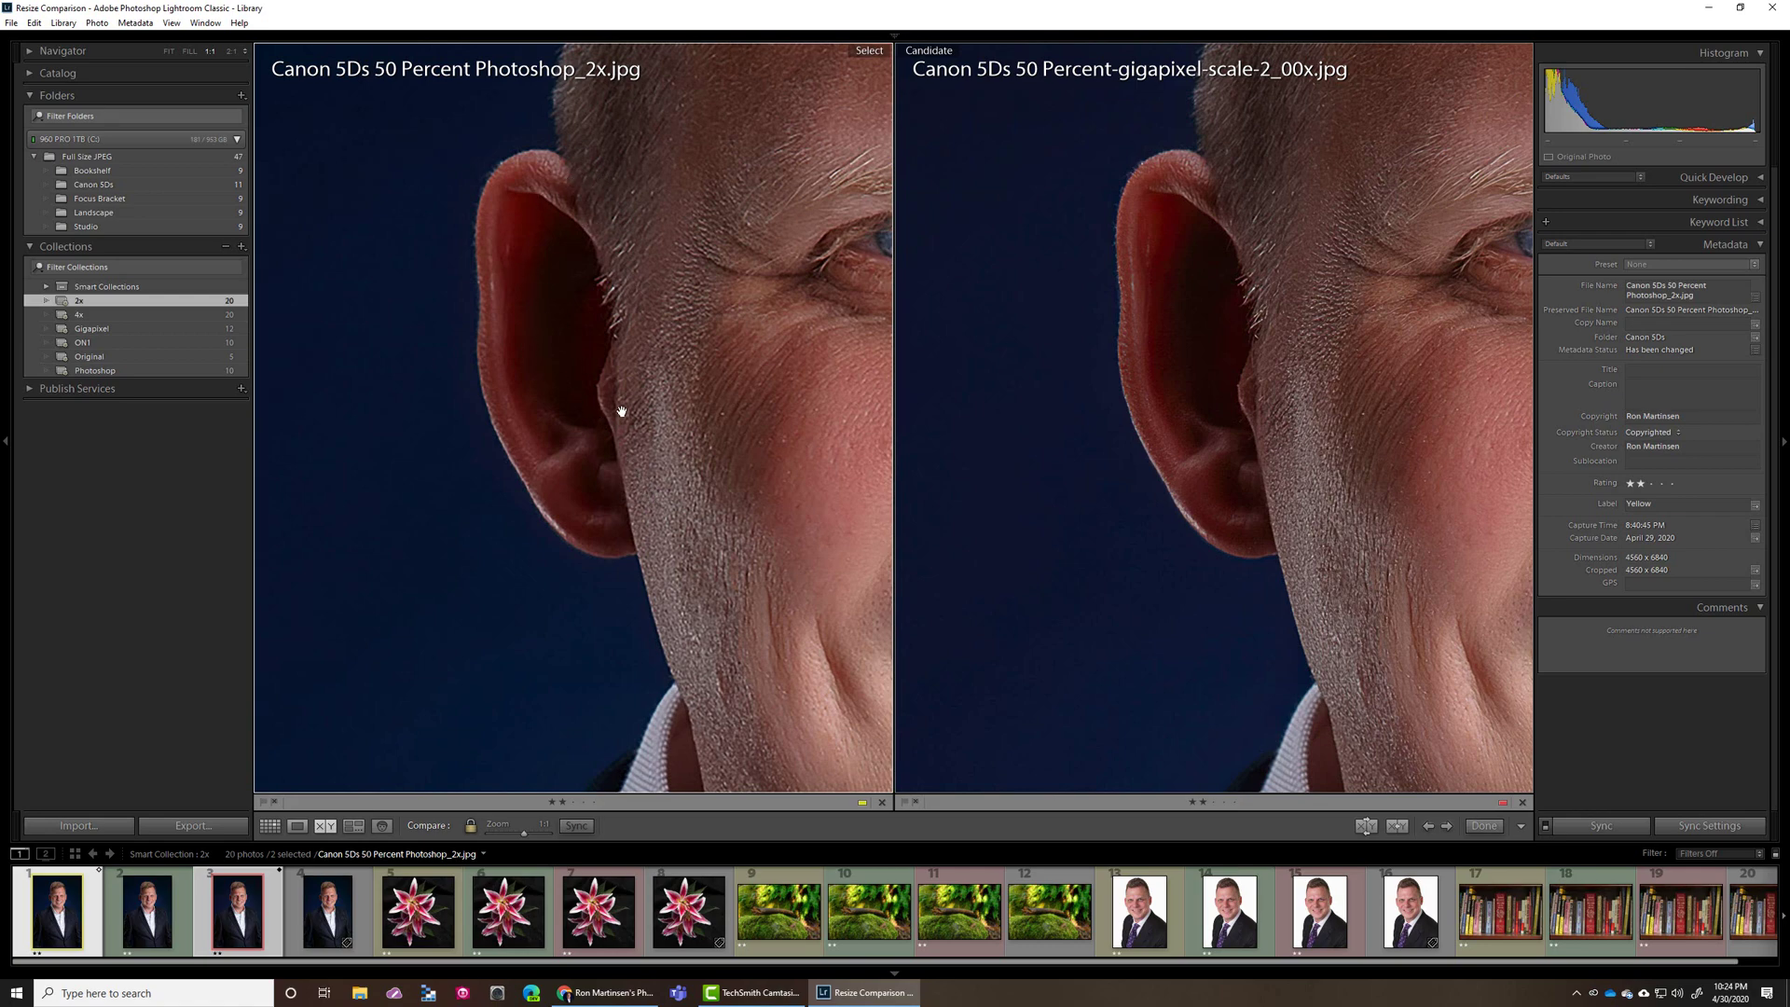
left_click_drag(699, 568, 579, 248)
left_click_drag(747, 587, 620, 354)
left_click_drag(432, 547, 519, 512)
left_click_drag(843, 596, 166, 531)
left_click_drag(701, 517, 560, 595)
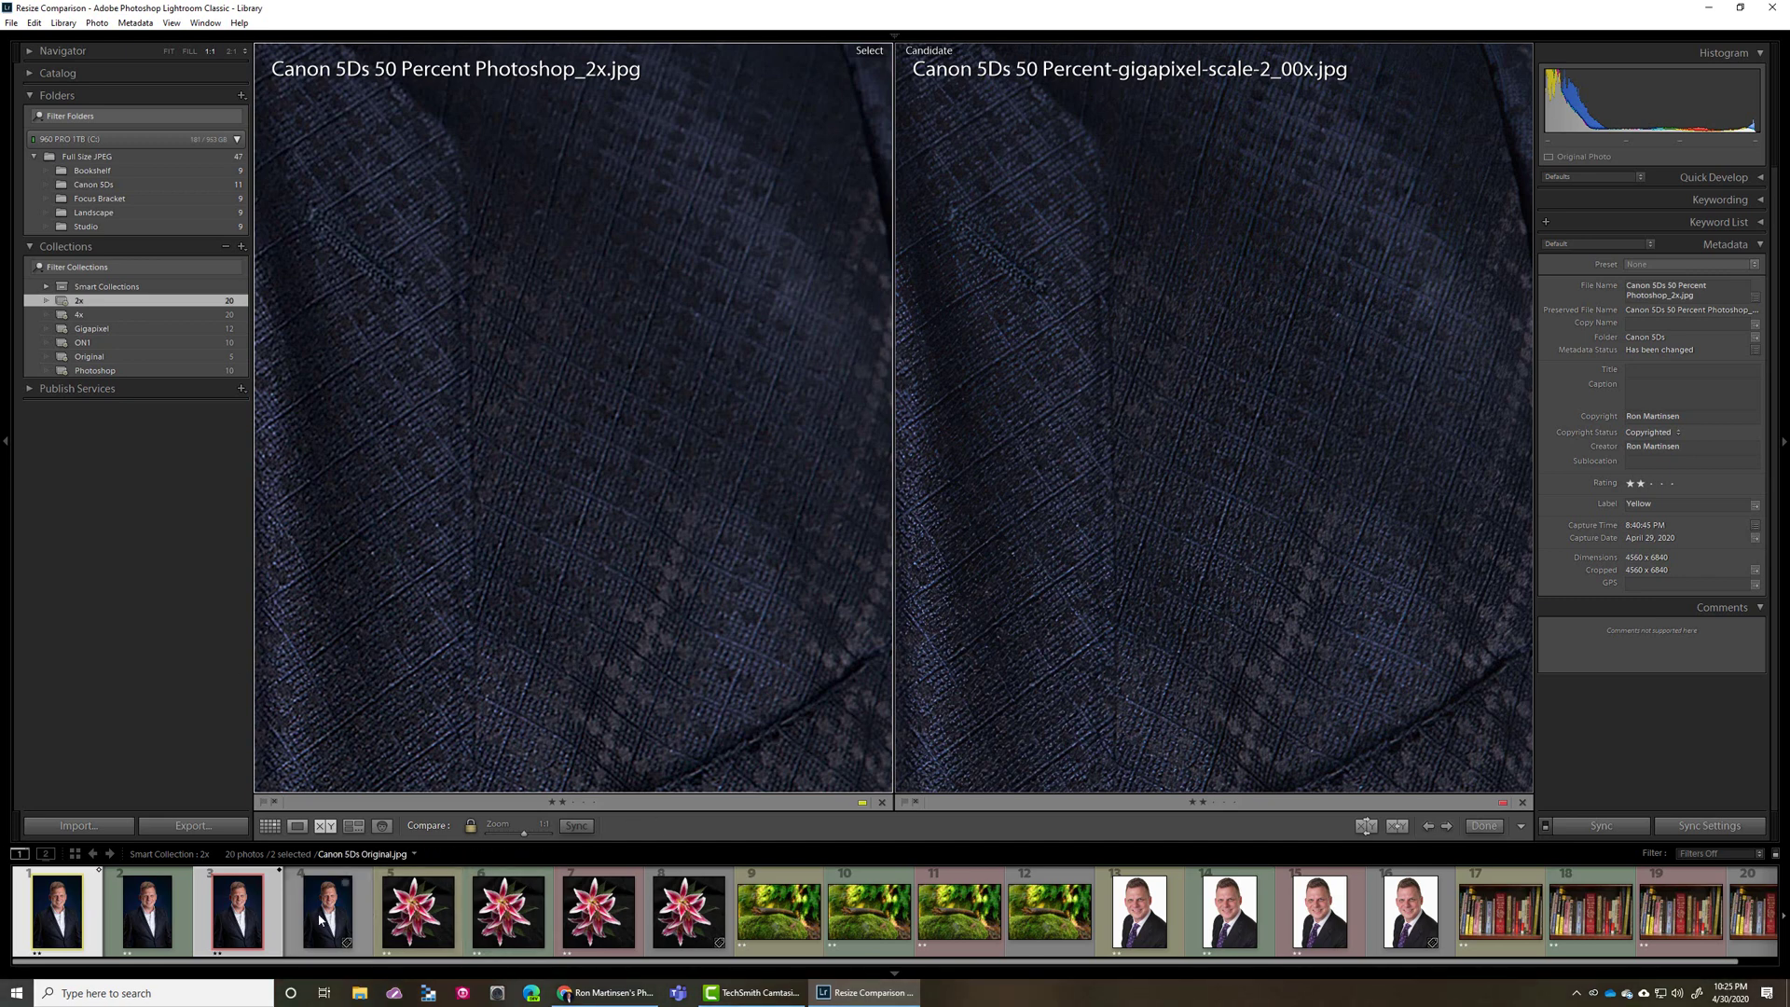
Set the Canon 5Ds original as Select and pan from the eyes and ear down to the chin and collar
left_click(348, 909)
left_click_drag(669, 444, 410, 465)
left_click_drag(684, 495, 556, 522)
left_click_drag(727, 592, 641, 133)
left_click_drag(711, 507, 391, 65)
Pan along the shirt to the jacket pocket, collar and background beside the jacket edge
left_click_drag(563, 427, 687, 463)
left_click_drag(535, 495, 1138, 618)
left_click_drag(602, 406, 728, 624)
left_click_drag(516, 425, 926, 747)
left_click_drag(279, 187, 657, 596)
Pan up past the shoulder and ear back to the eyes and nose
left_click_drag(591, 336, 683, 736)
left_click_drag(547, 500, 727, 643)
left_click_drag(415, 573, 400, 519)
left_click_drag(1286, 503, 759, 379)
Compare the GFX50s Studio ON1 and Photoshop 2x upscales, with the Photoshop version active
left_click(1149, 928)
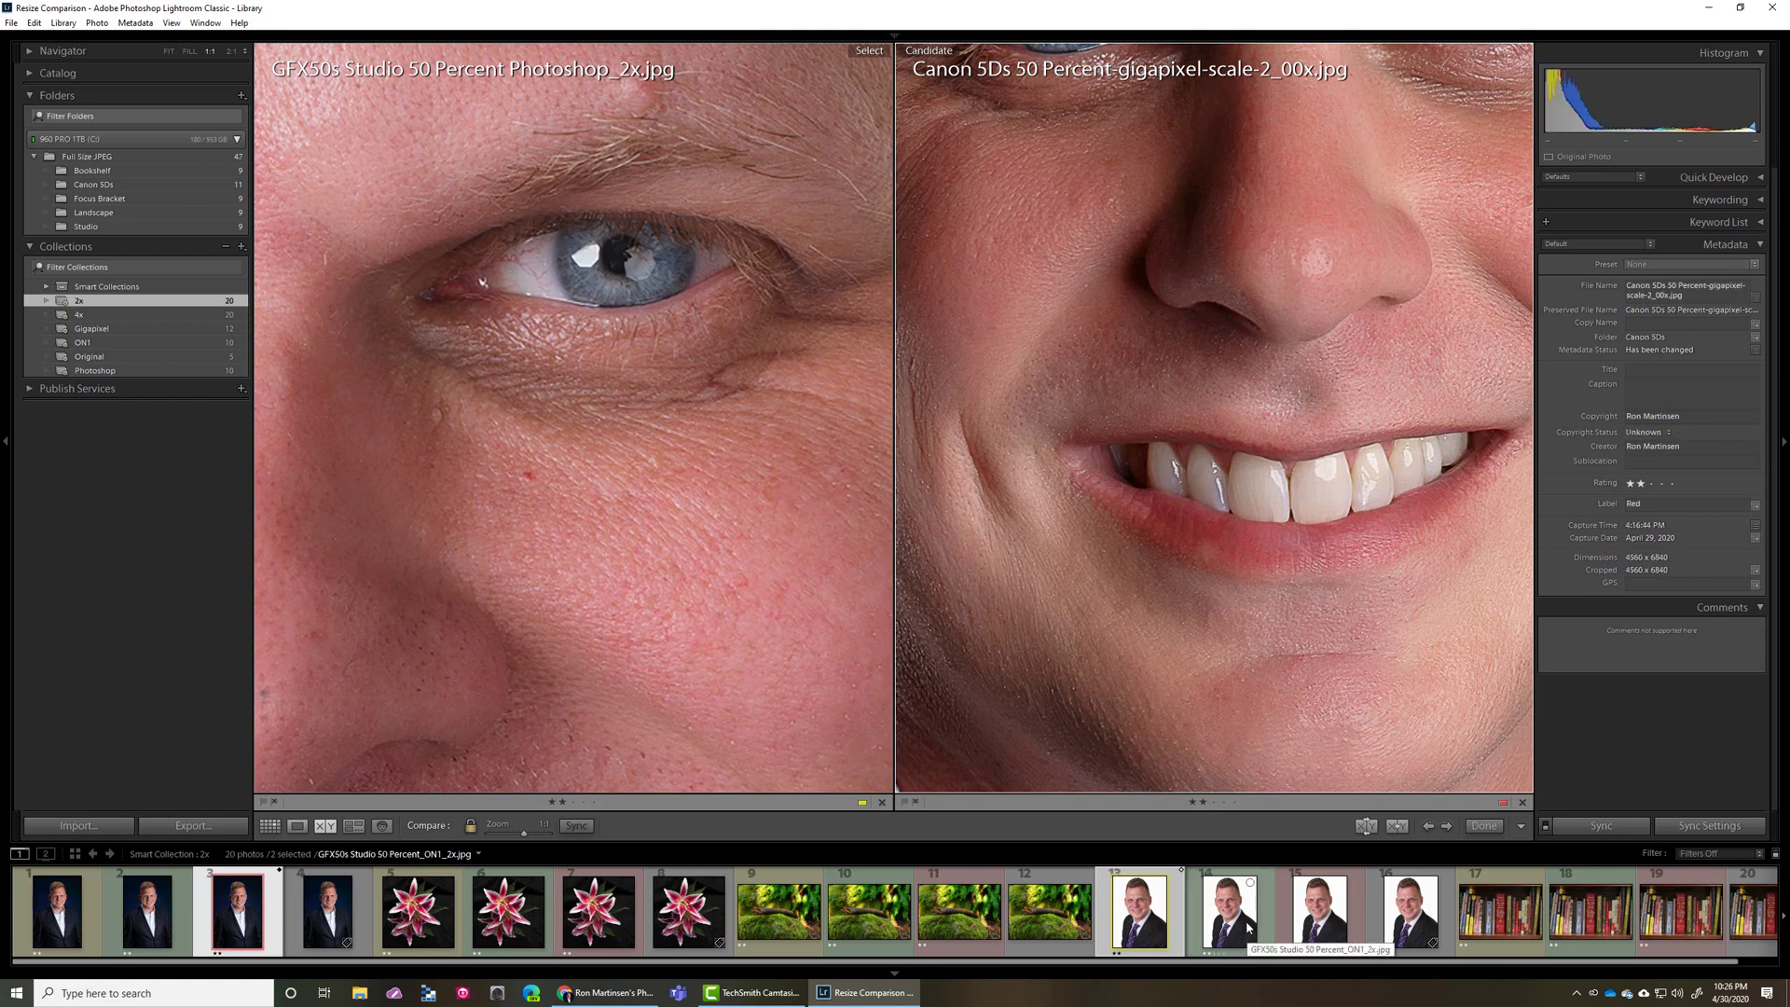
left_click(1245, 929)
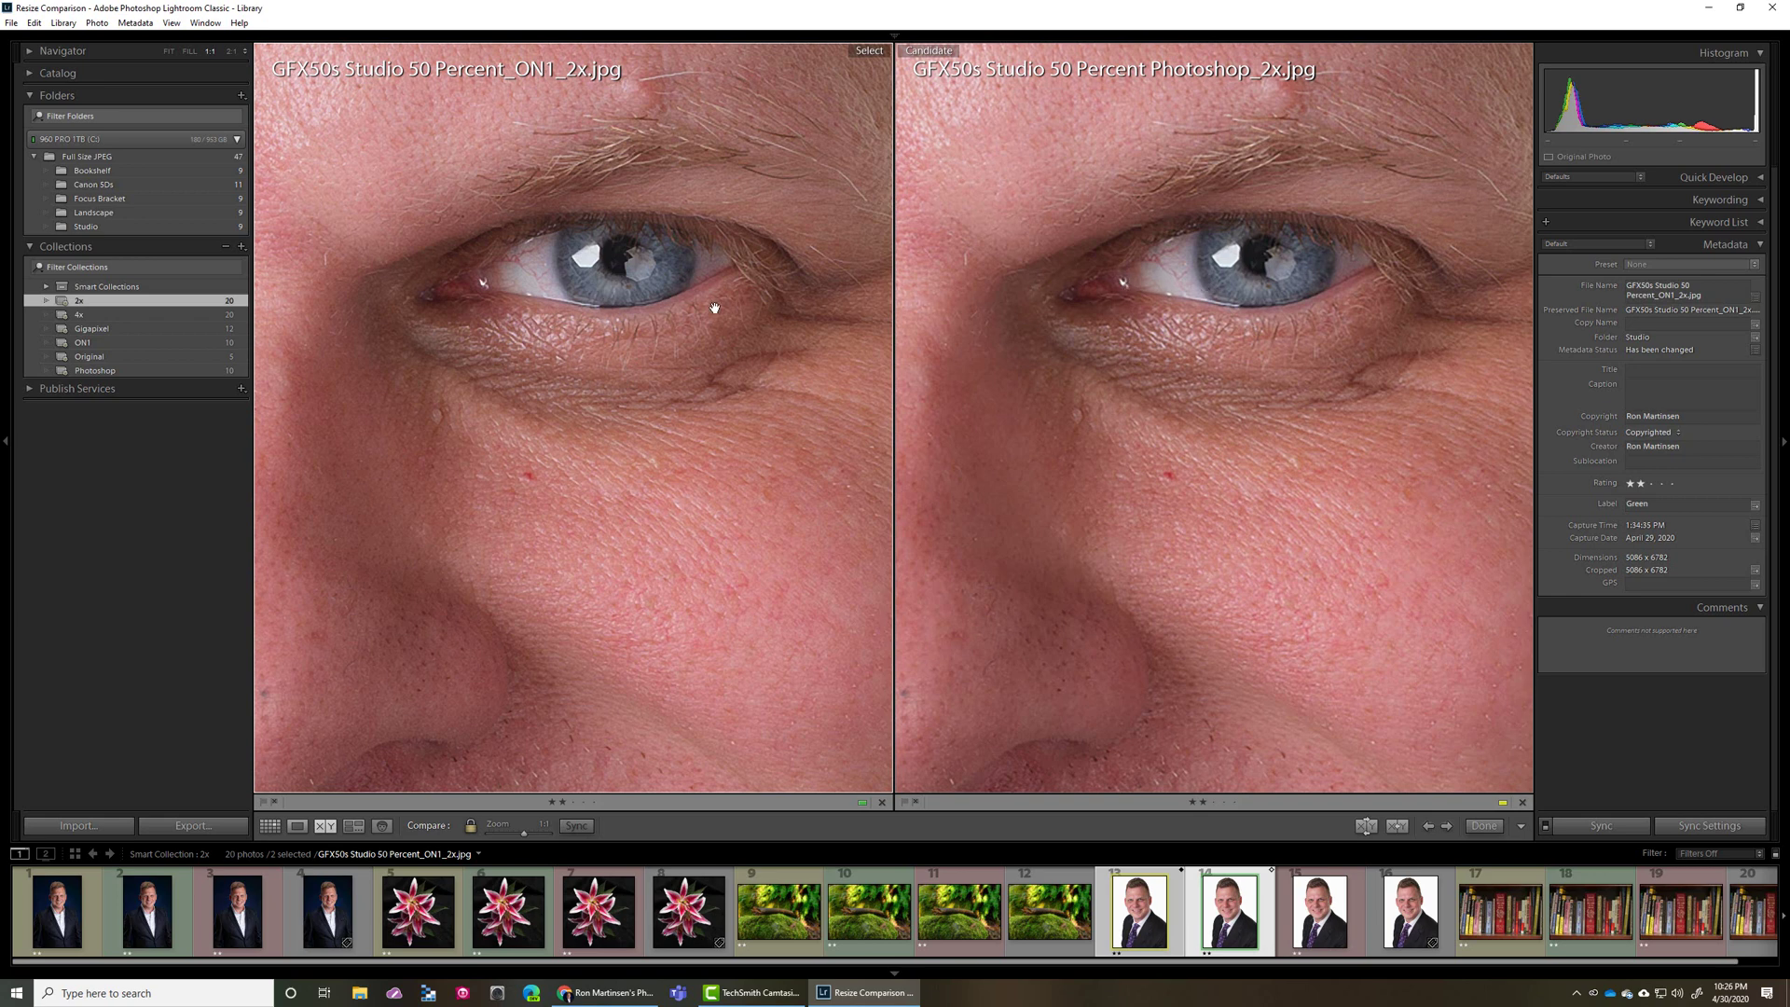
scroll(1162, 423, "down", 5)
left_click(1219, 479)
scroll(1124, 287, "up", 3)
scroll(1124, 287, "down", 3)
scroll(1205, 476, "down", 8)
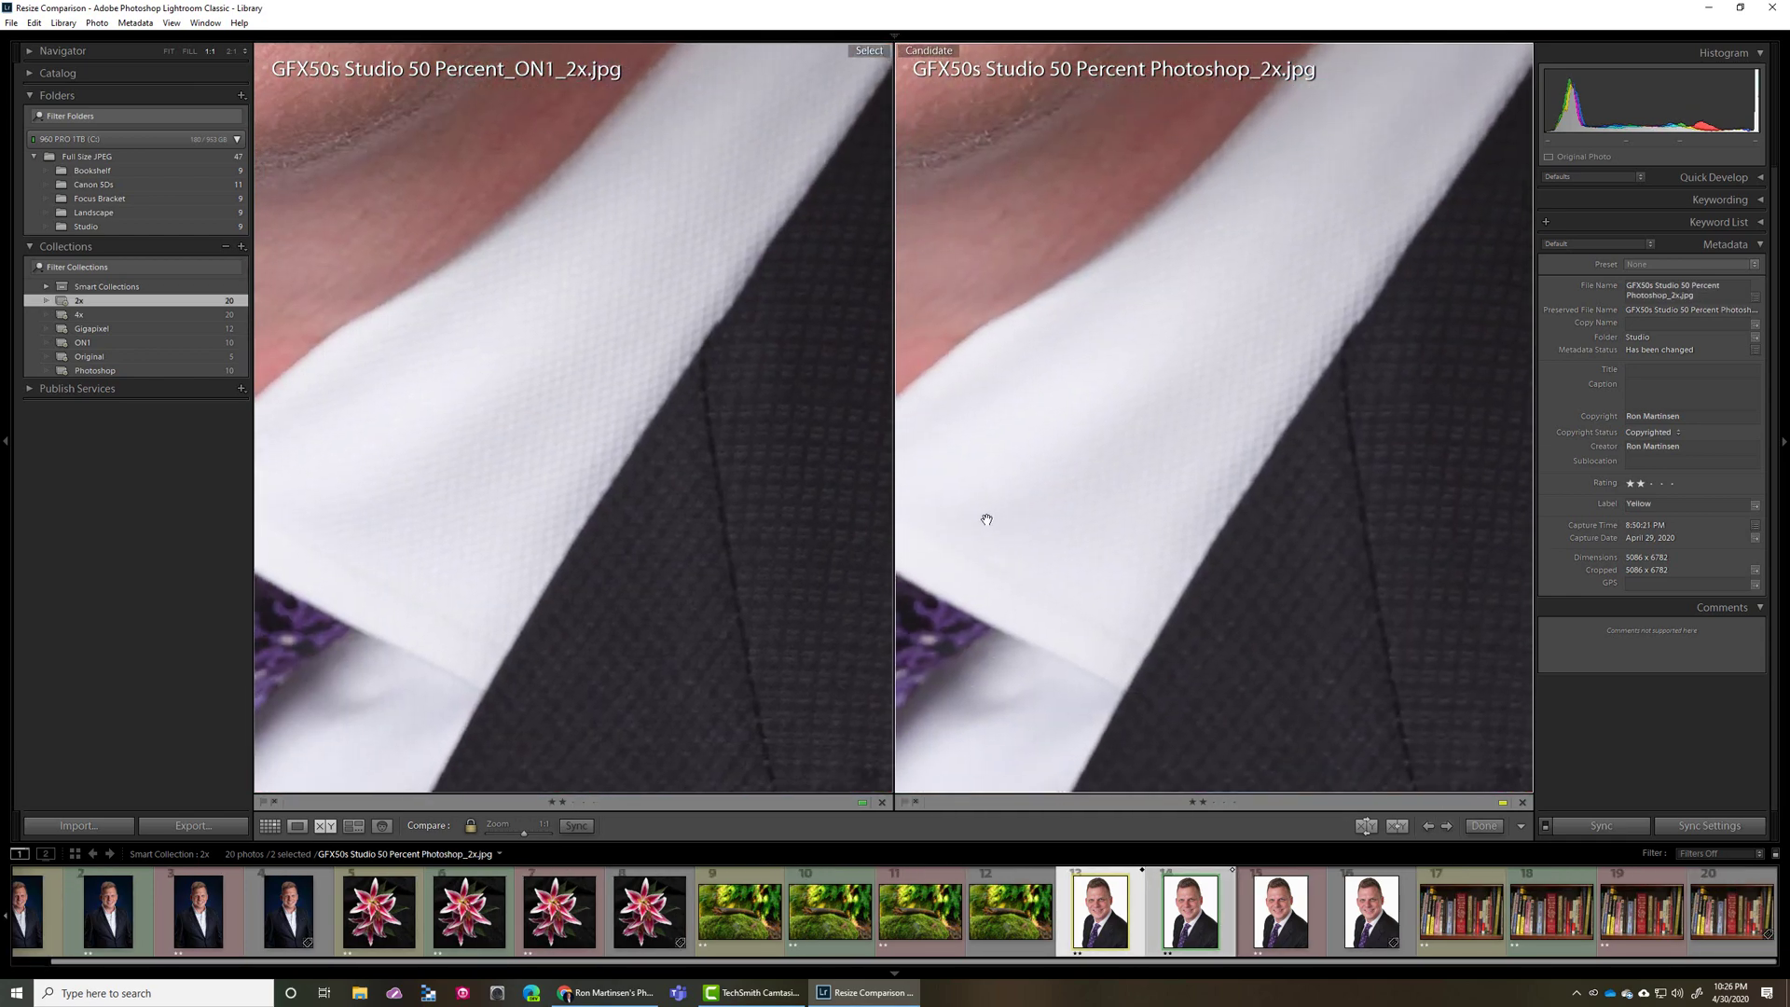
Pan the close-up views from the purple tie knot down the jacket lapel and fabric
left_click_drag(986, 519, 1424, 283)
left_click(519, 512)
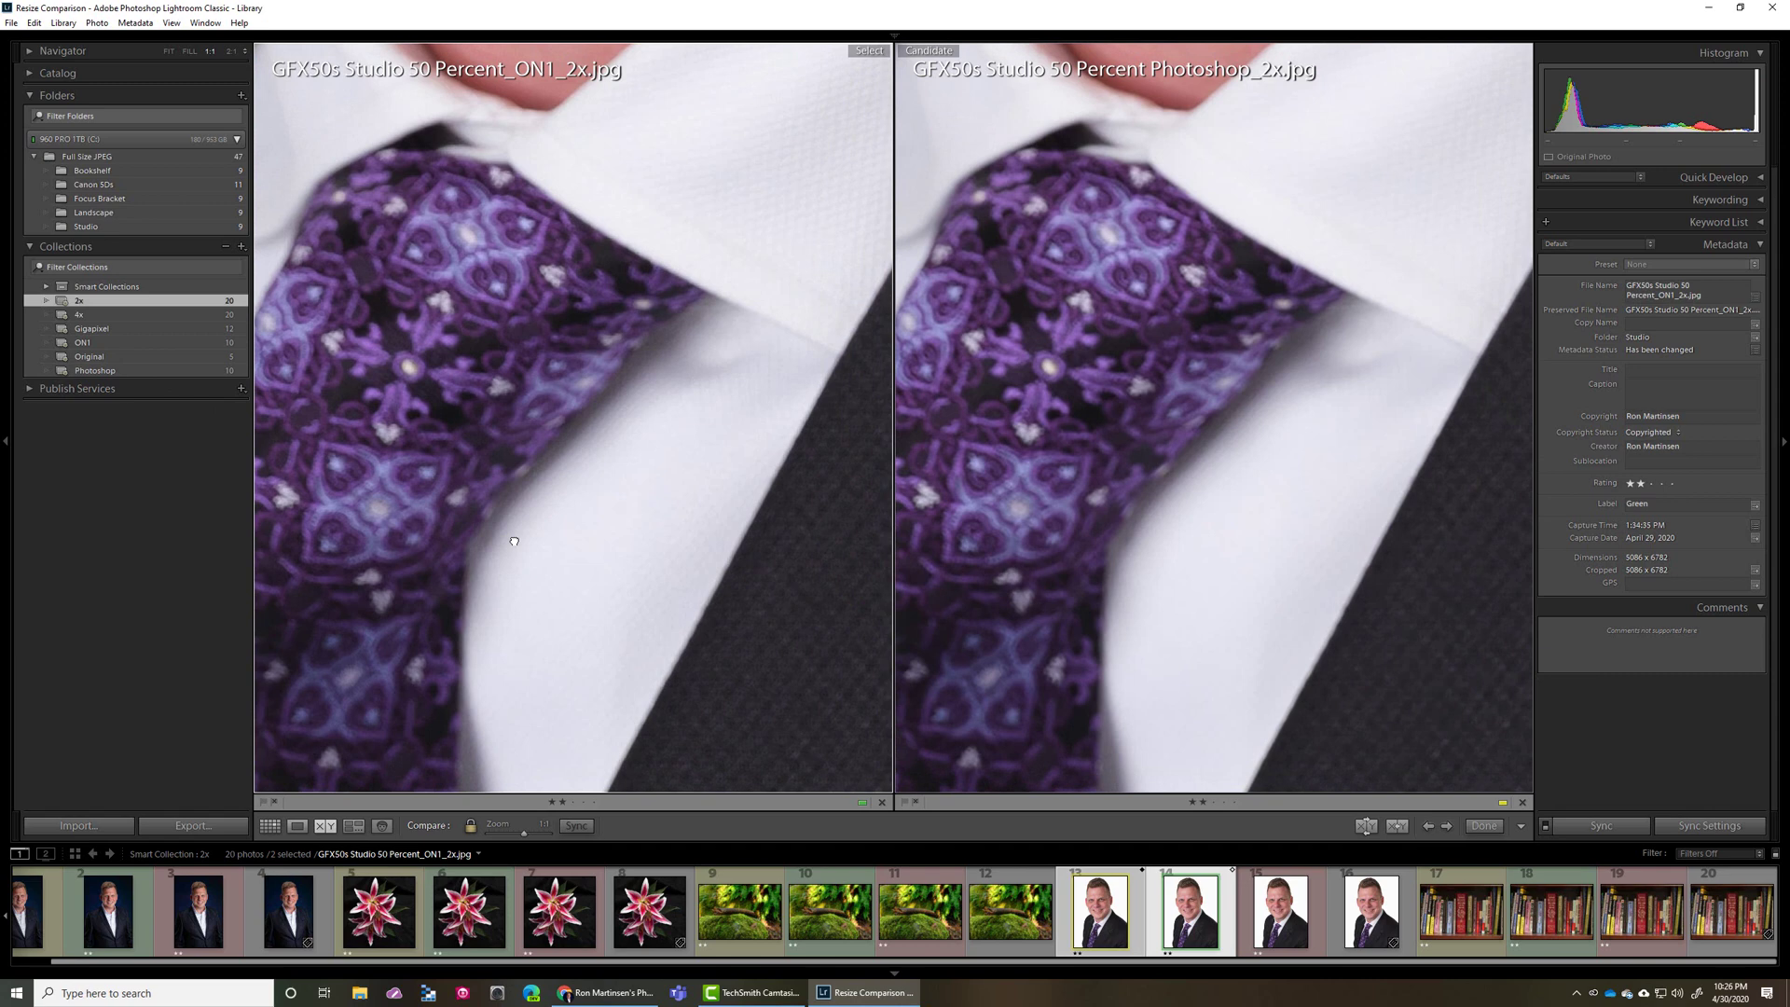
left_click_drag(514, 541, 307, 524)
left_click_drag(591, 559, 523, 444)
left_click_drag(655, 639, 441, 433)
Put the GFX50s Gigapixel 2x version in the select slot and view the lapel and collar
left_click(1210, 694)
left_click(1291, 926)
left_click_drag(803, 647, 823, 771)
left_click_drag(672, 439, 766, 692)
Pan up the face past the nose, eye, temple and ear to the top of the hair
left_click_drag(539, 248, 739, 662)
left_click_drag(599, 280, 907, 396)
left_click_drag(643, 252, 699, 711)
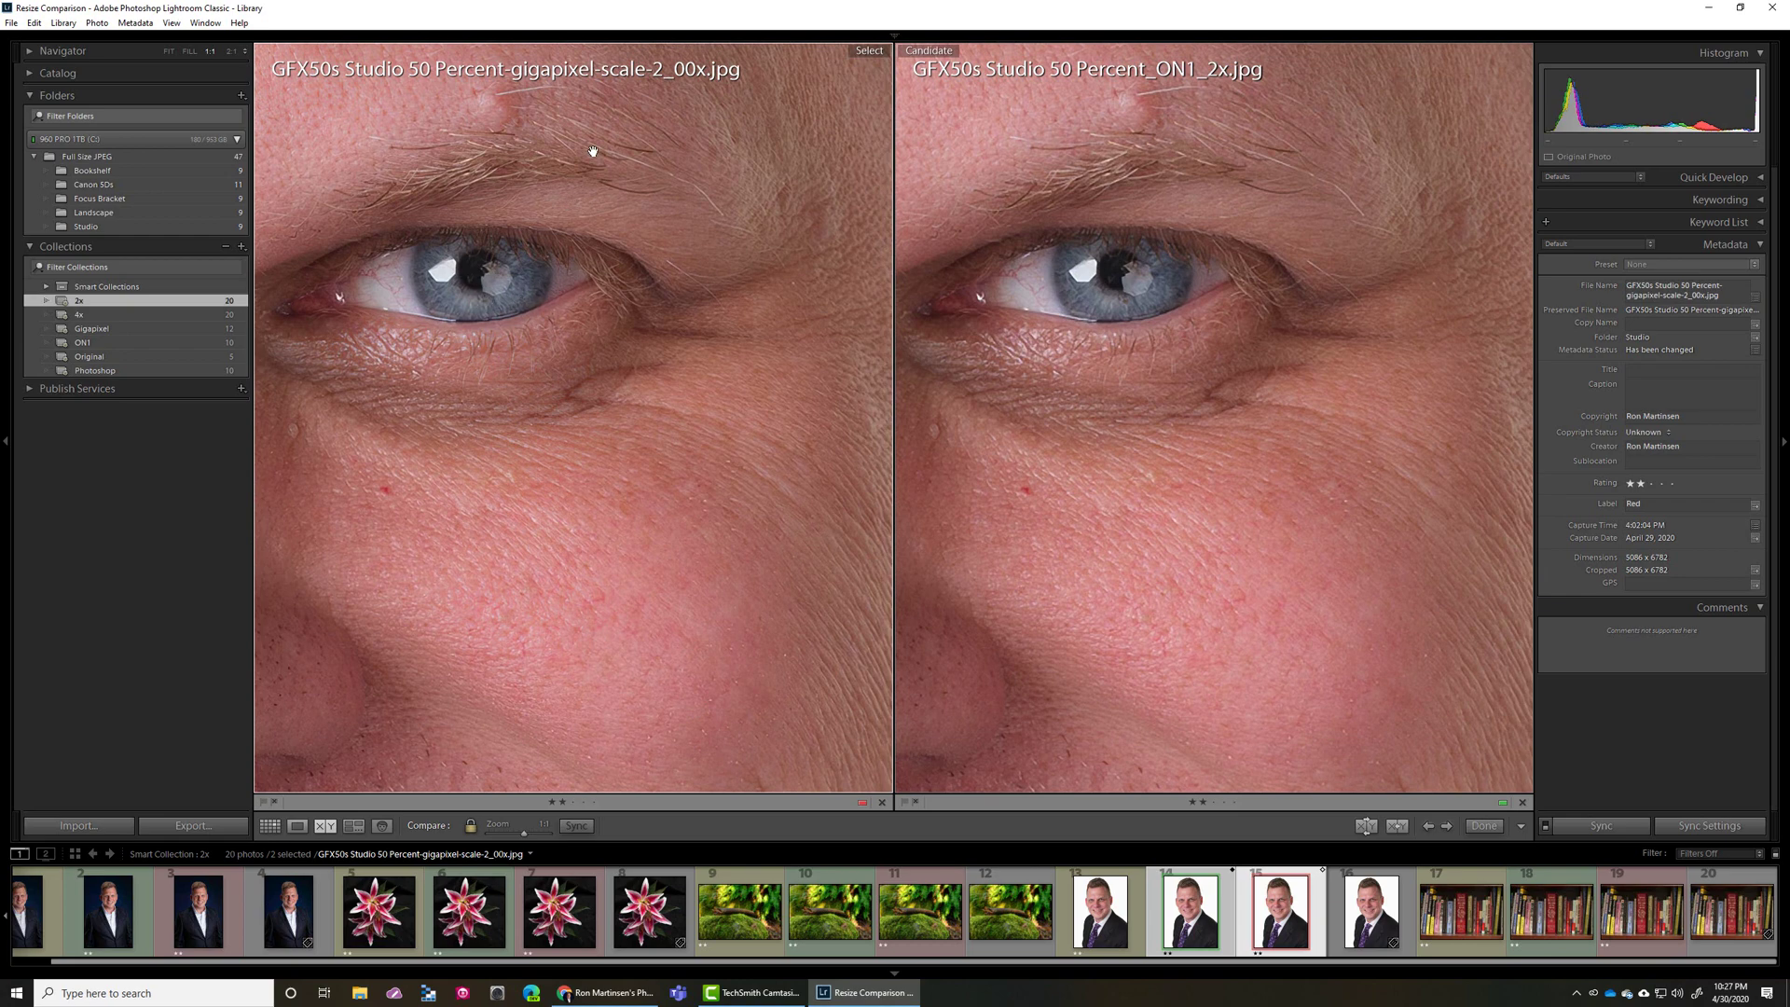
left_click_drag(593, 151, 363, 531)
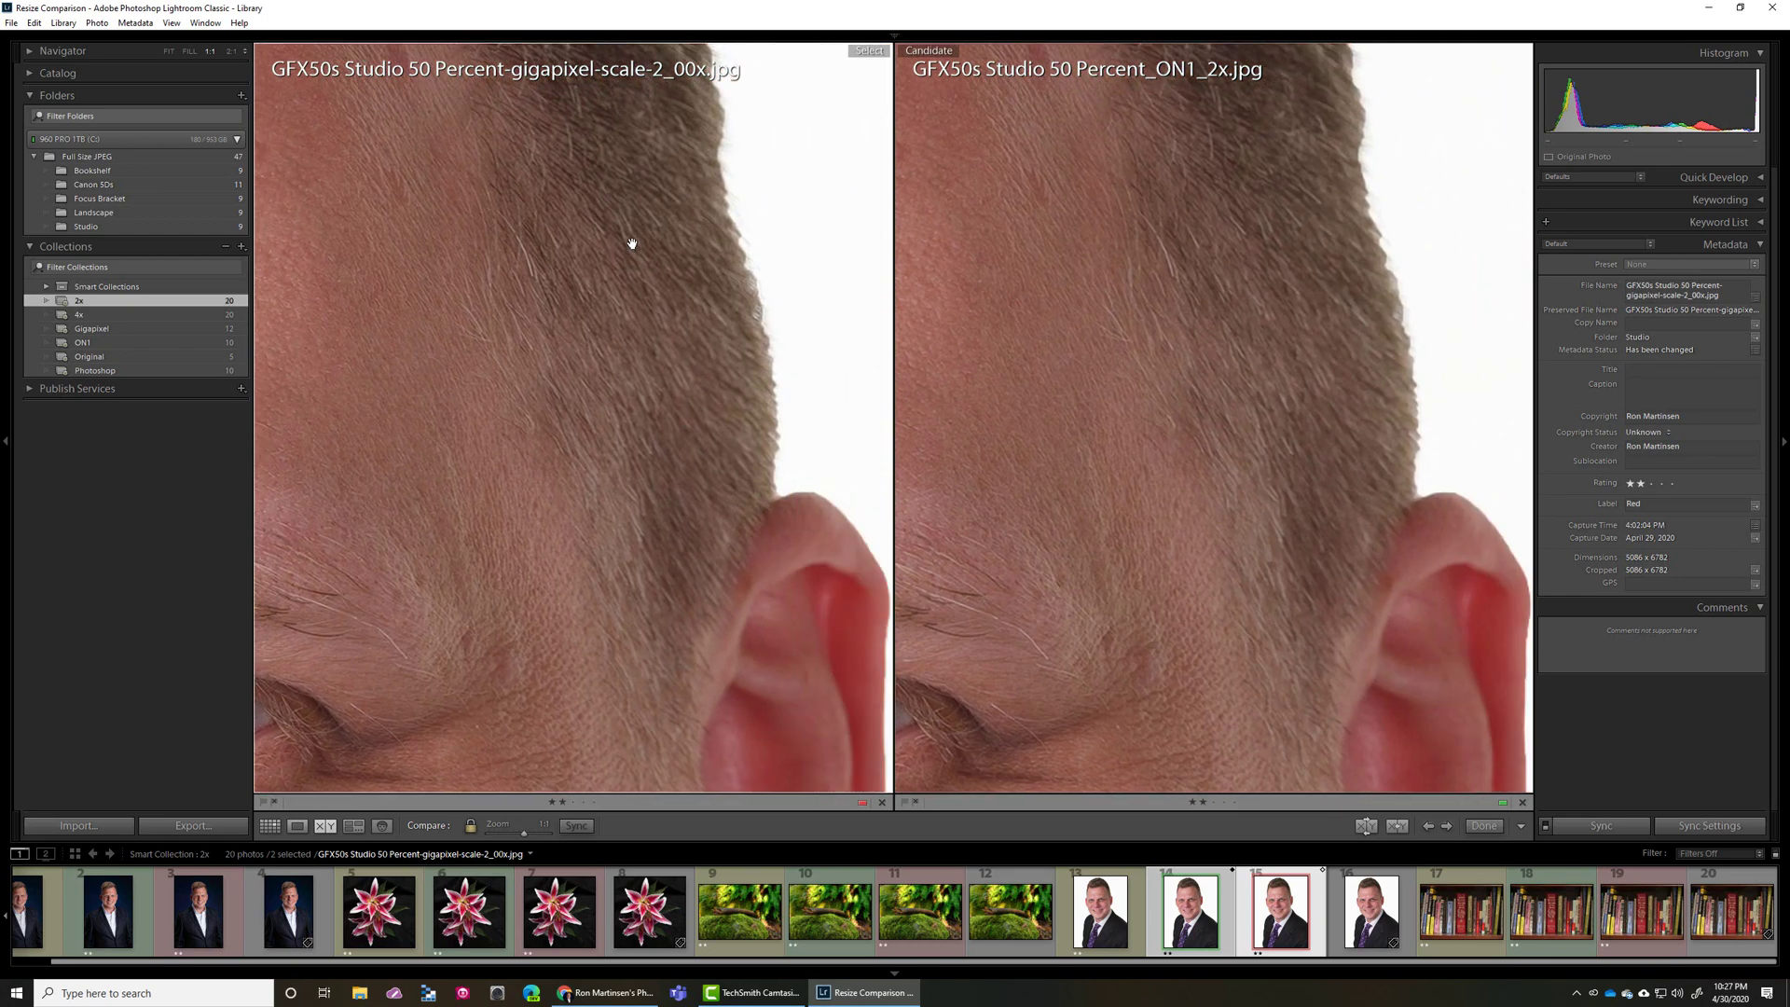
left_click_drag(674, 288, 1526, 1004)
Inspect the purple tie pattern up close, then zoom out to the whole portraits
scroll(519, 439, "down", 8)
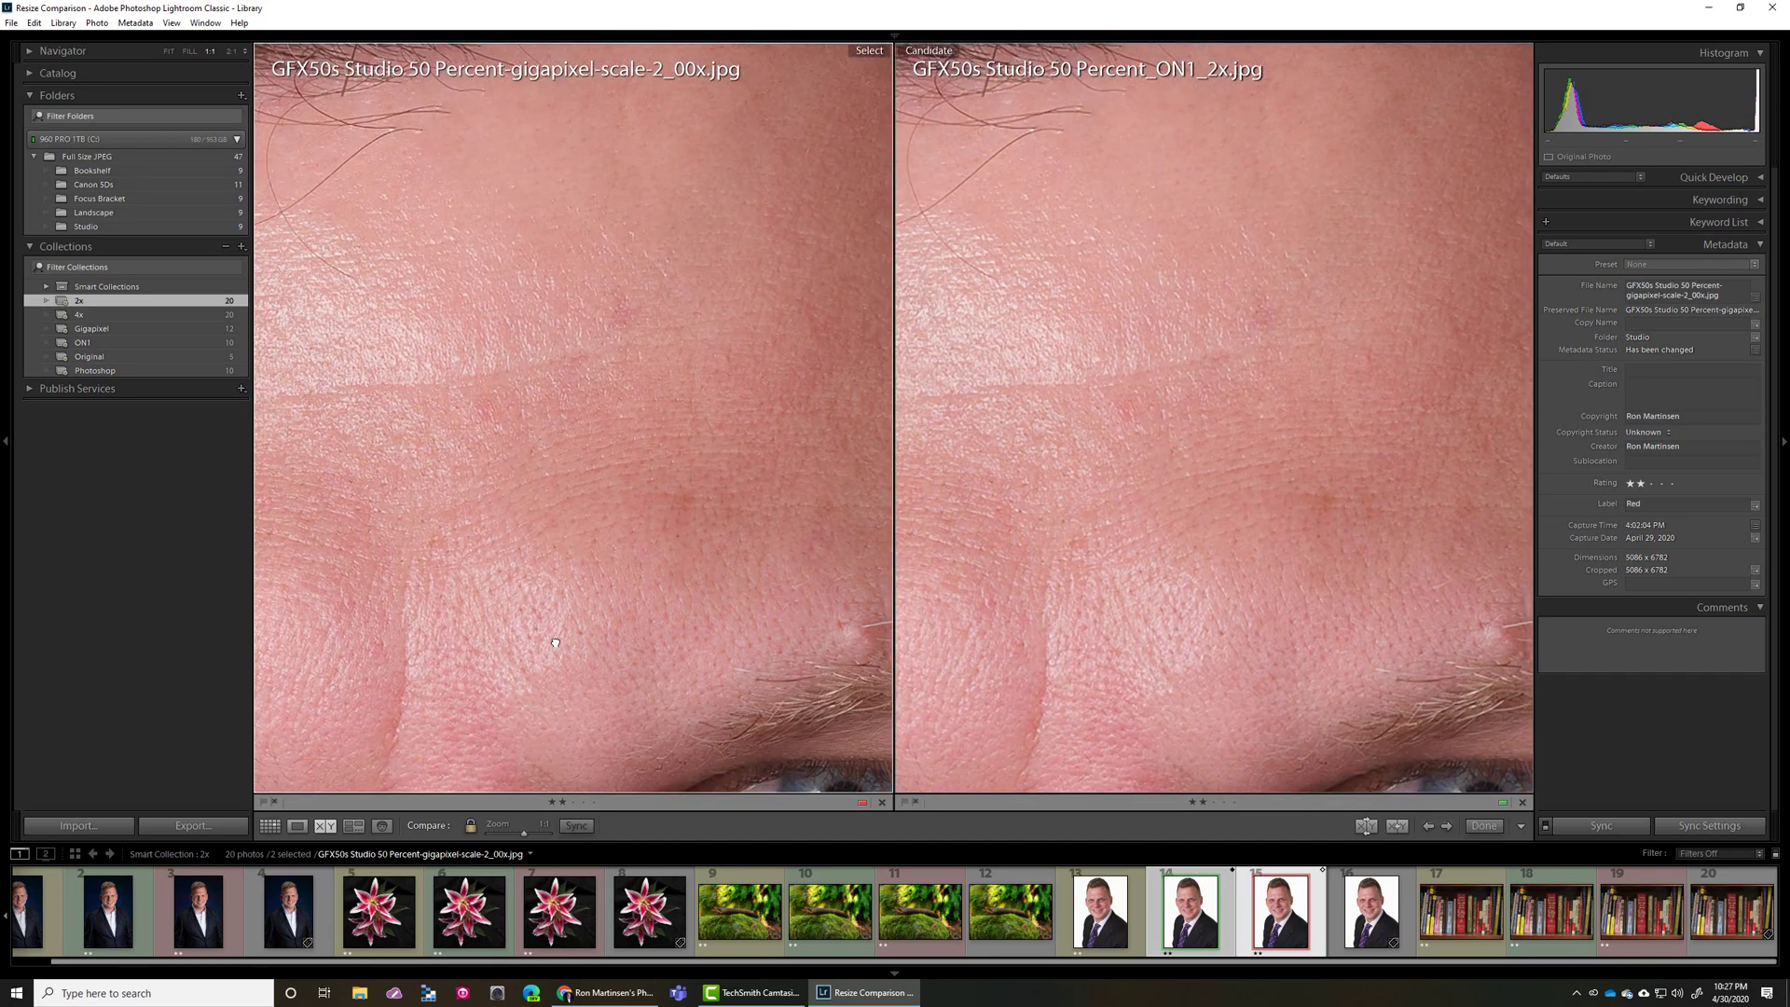
scroll(556, 642, "down", 15)
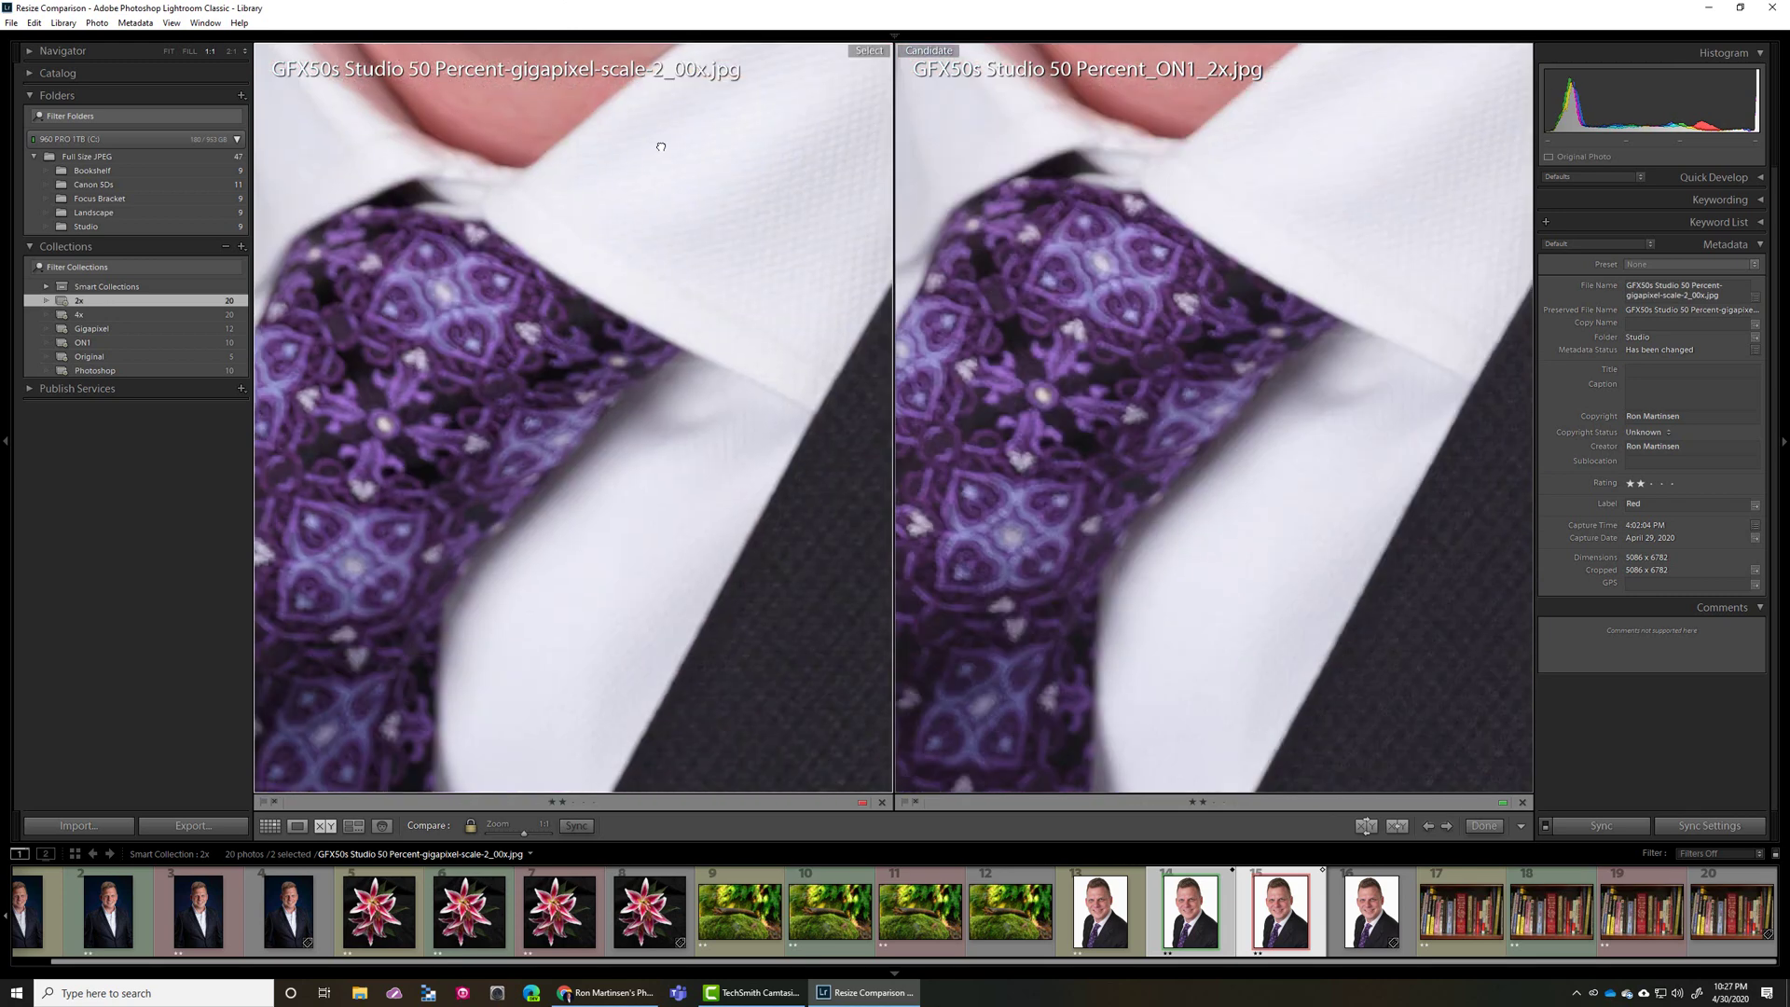
scroll(661, 146, "down", 4)
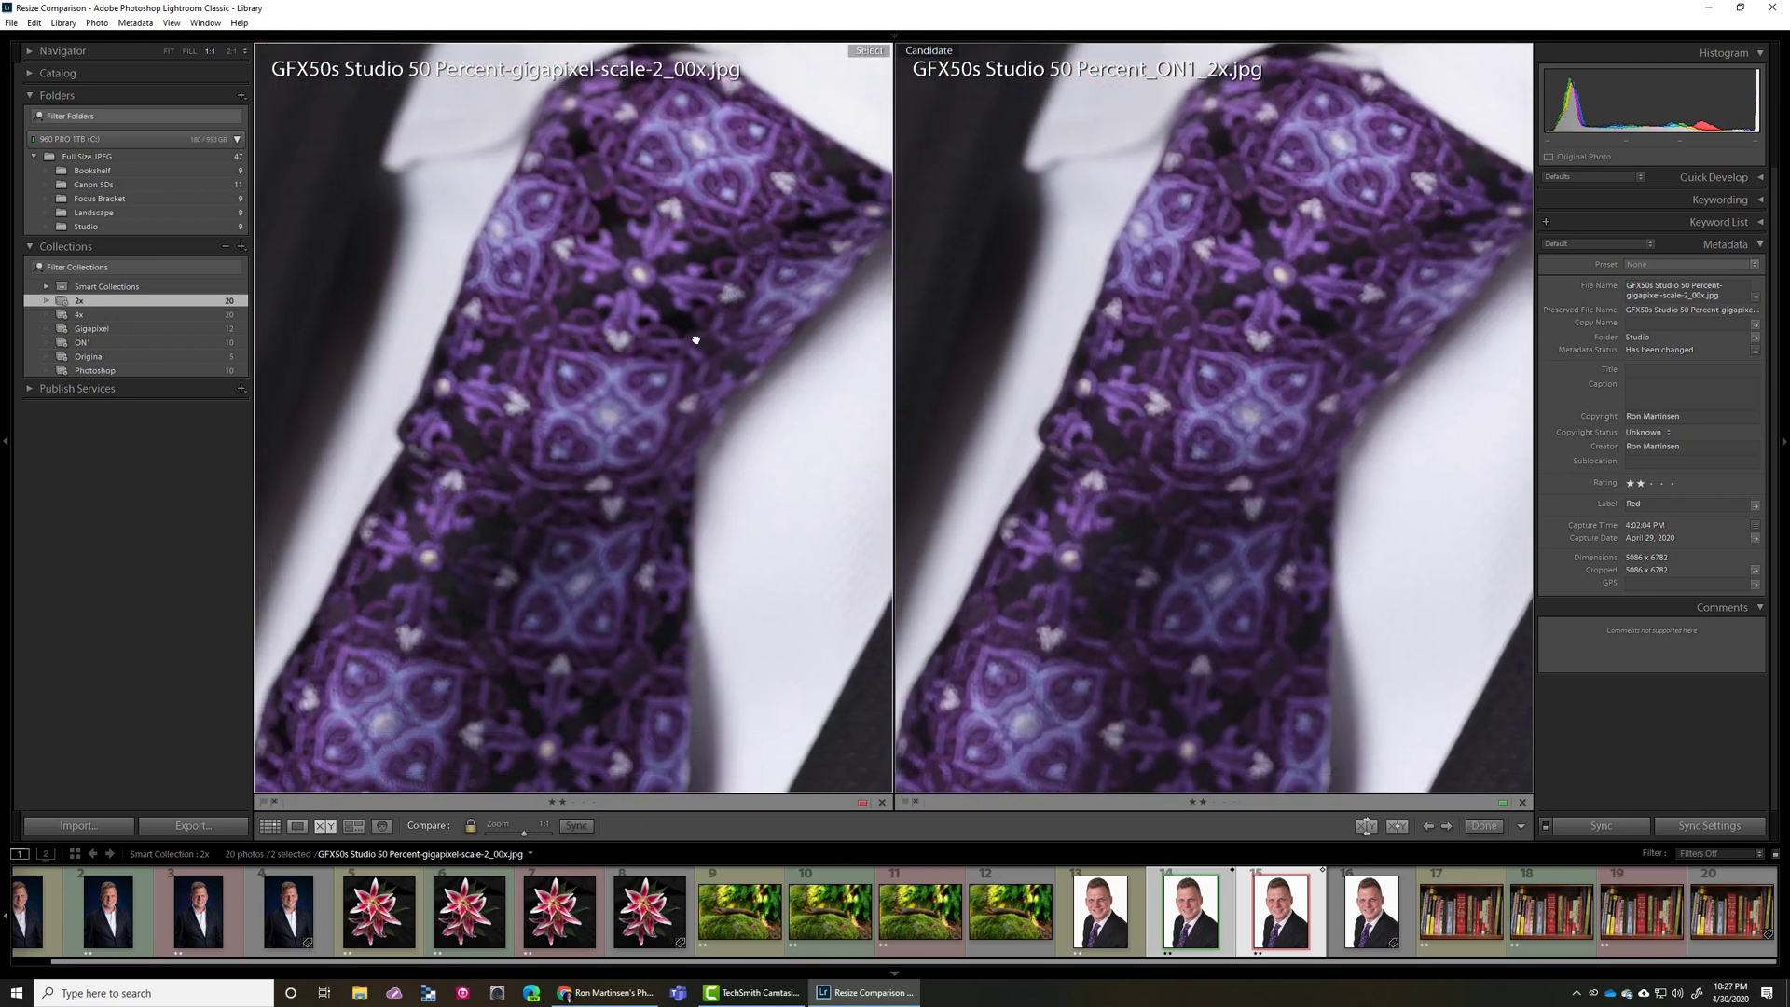
scroll(655, 382, "down", 3)
left_click_drag(595, 526, 689, 207)
key("ctrl+minus")
key("ctrl+minus")
key("ctrl+minus")
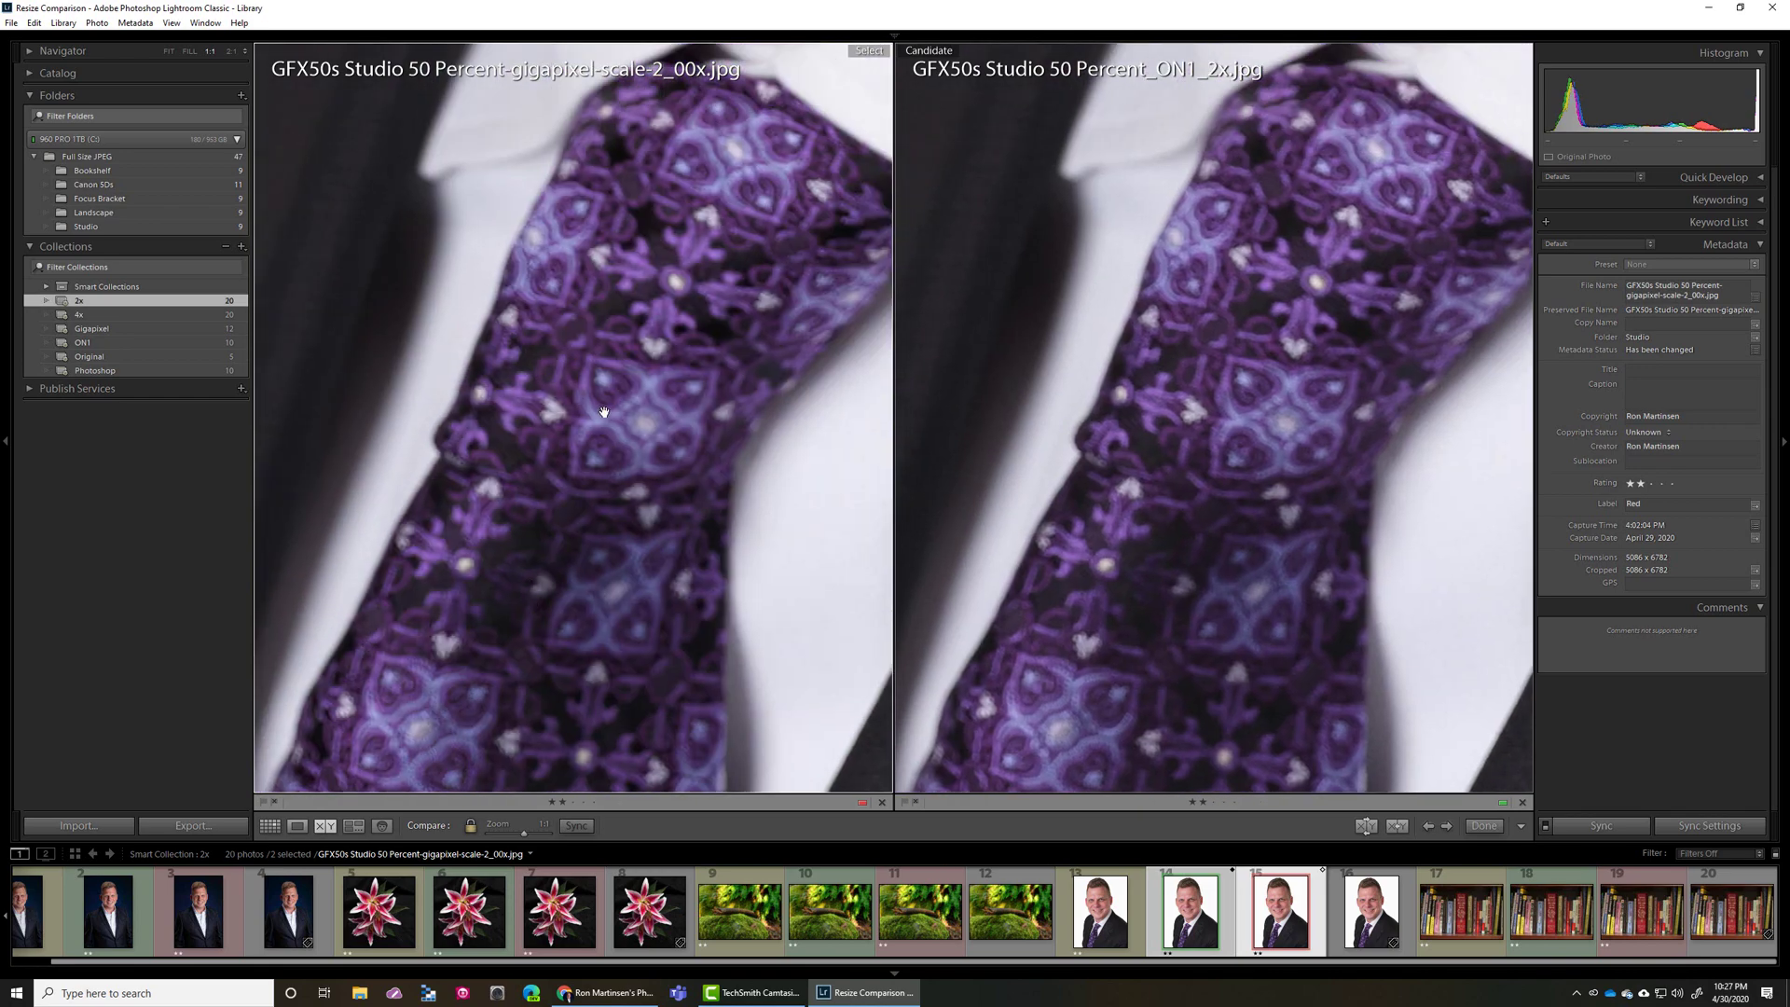